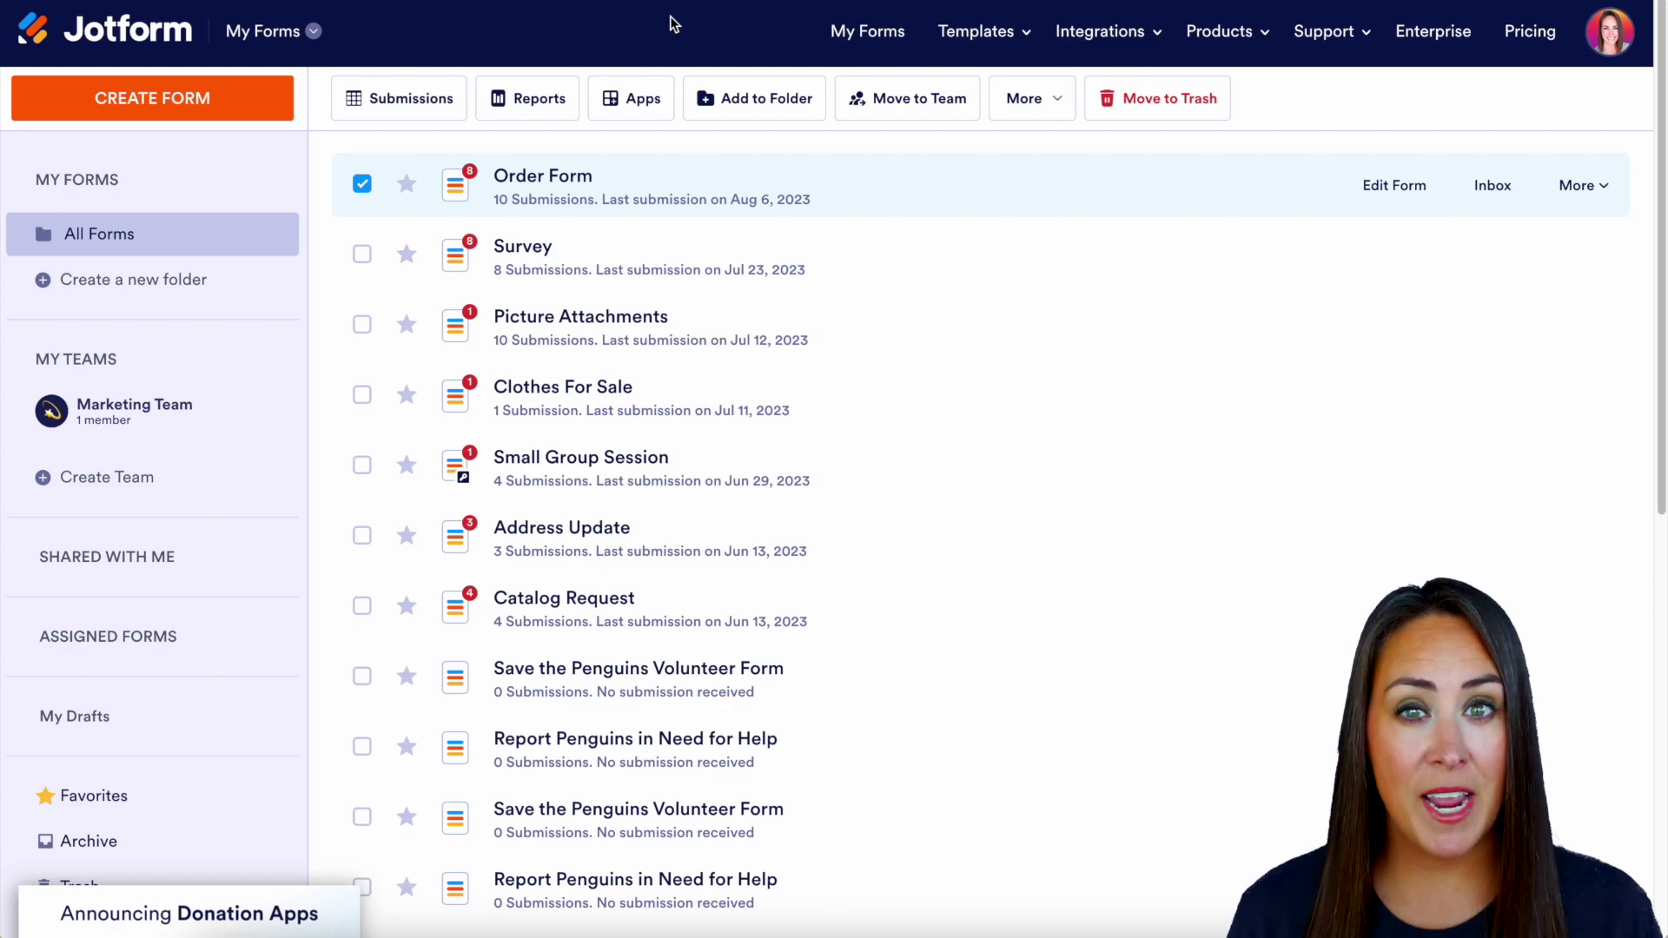
- Start a new form from a premade template to bring up the Choose a template gallery
{"action": "left_click", "coordinate": [196, 115]}
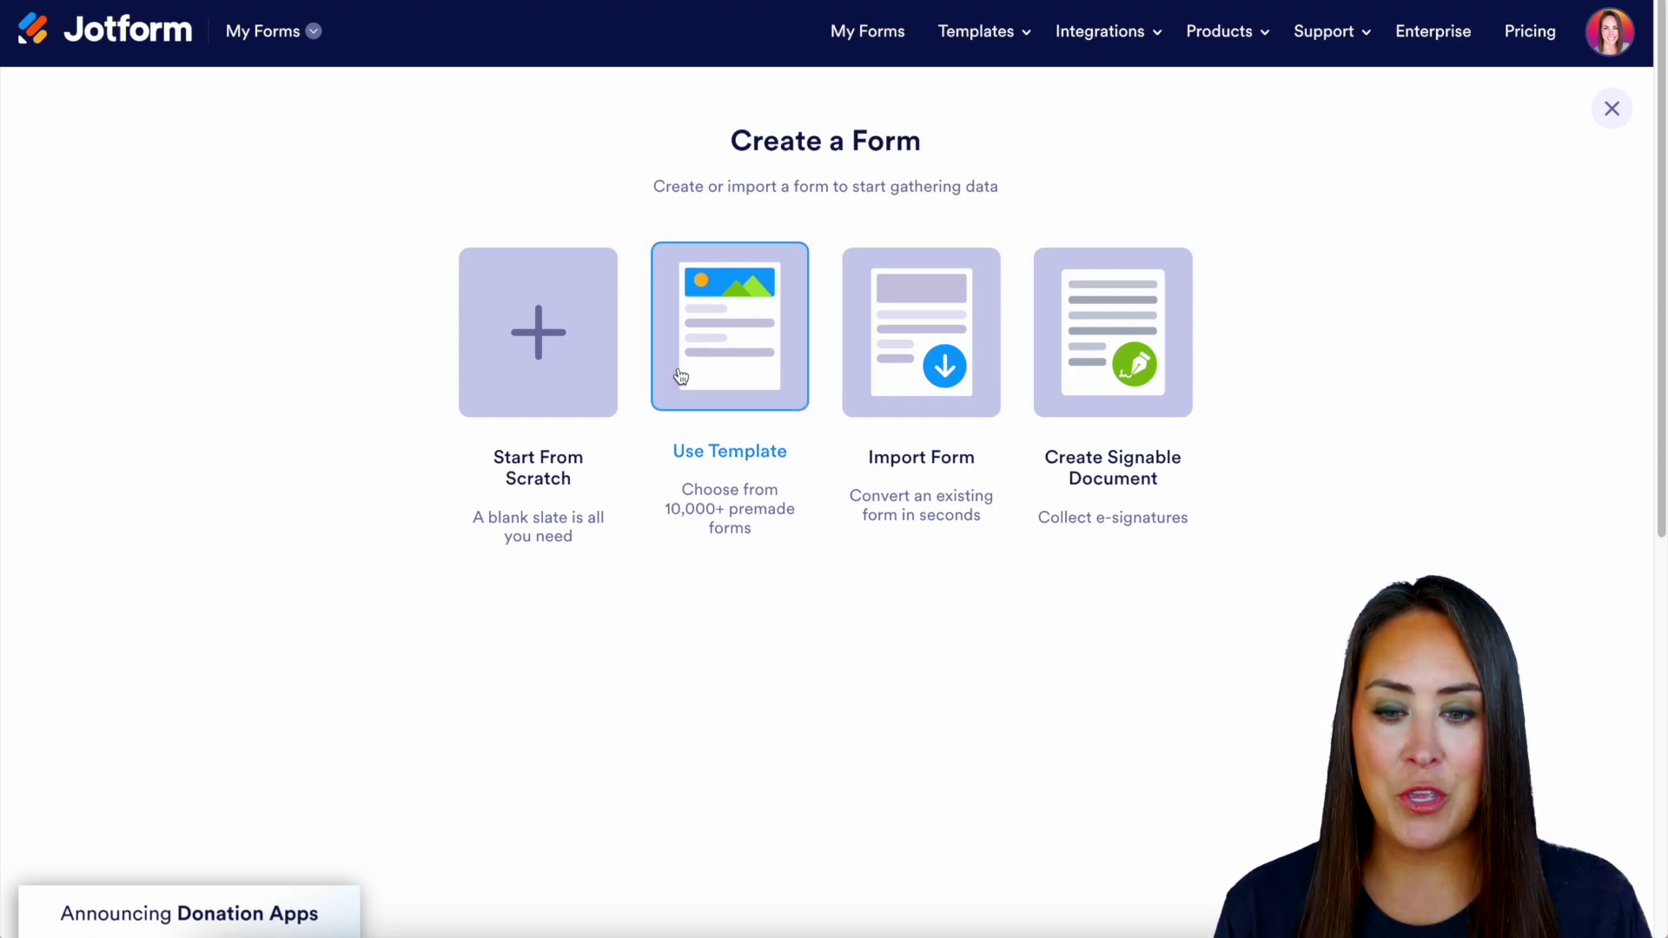
{"action": "left_click", "coordinate": [749, 334]}
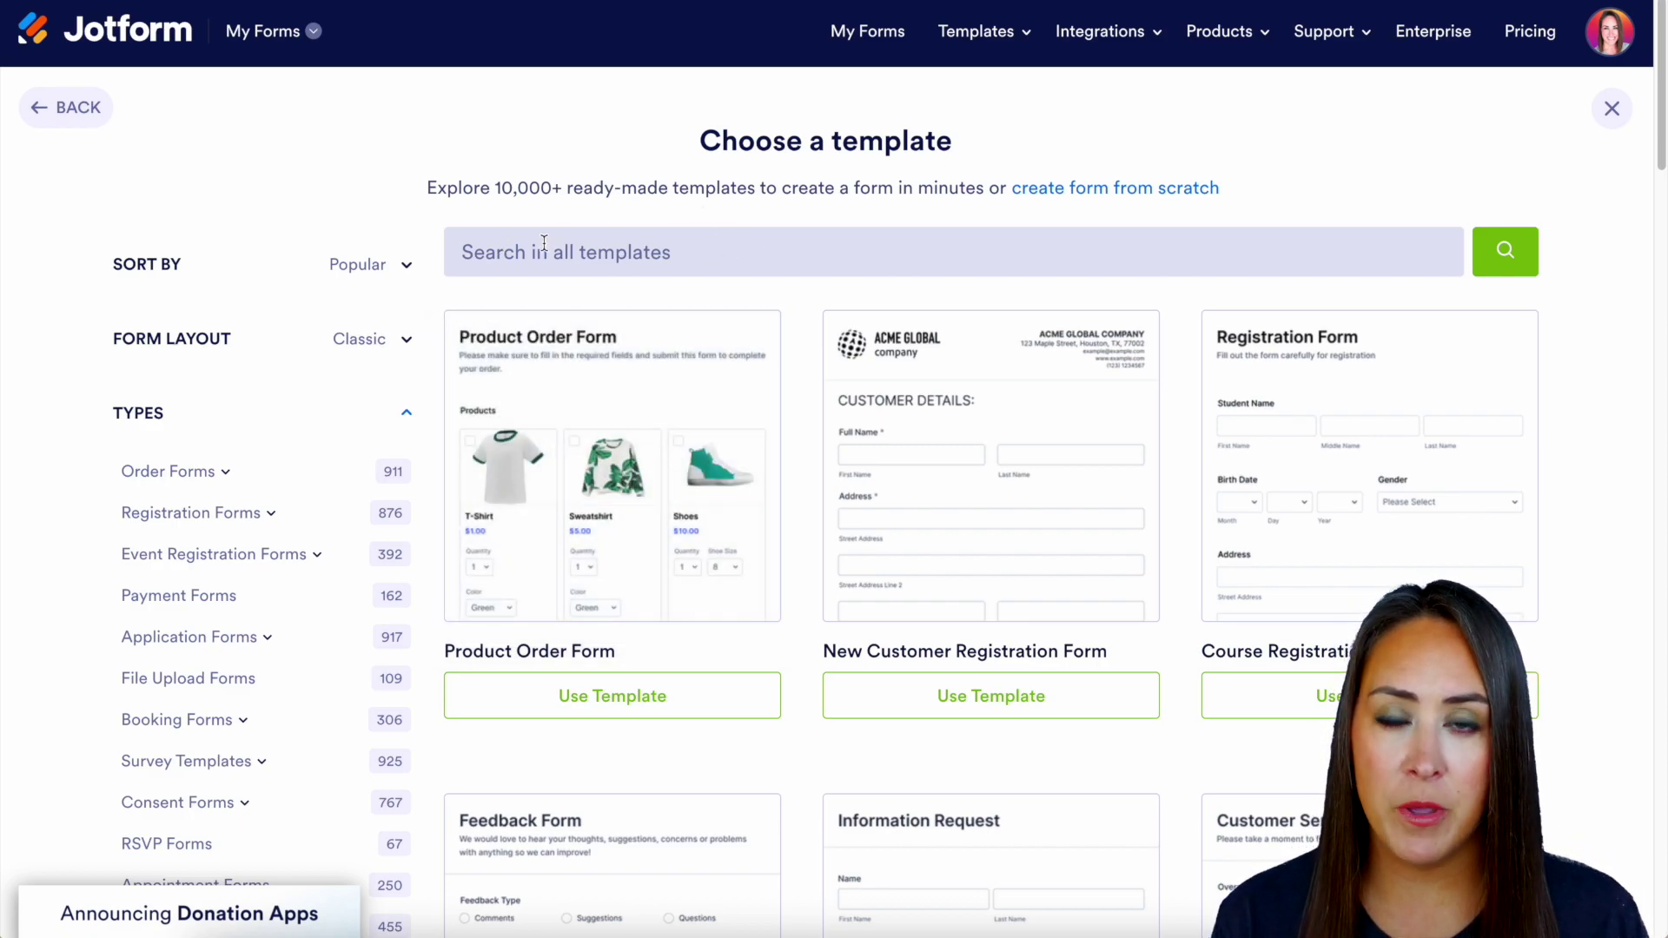
- Expand the Sort By and Form Layout options in the template sidebar
{"action": "left_click", "coordinate": [191, 270]}
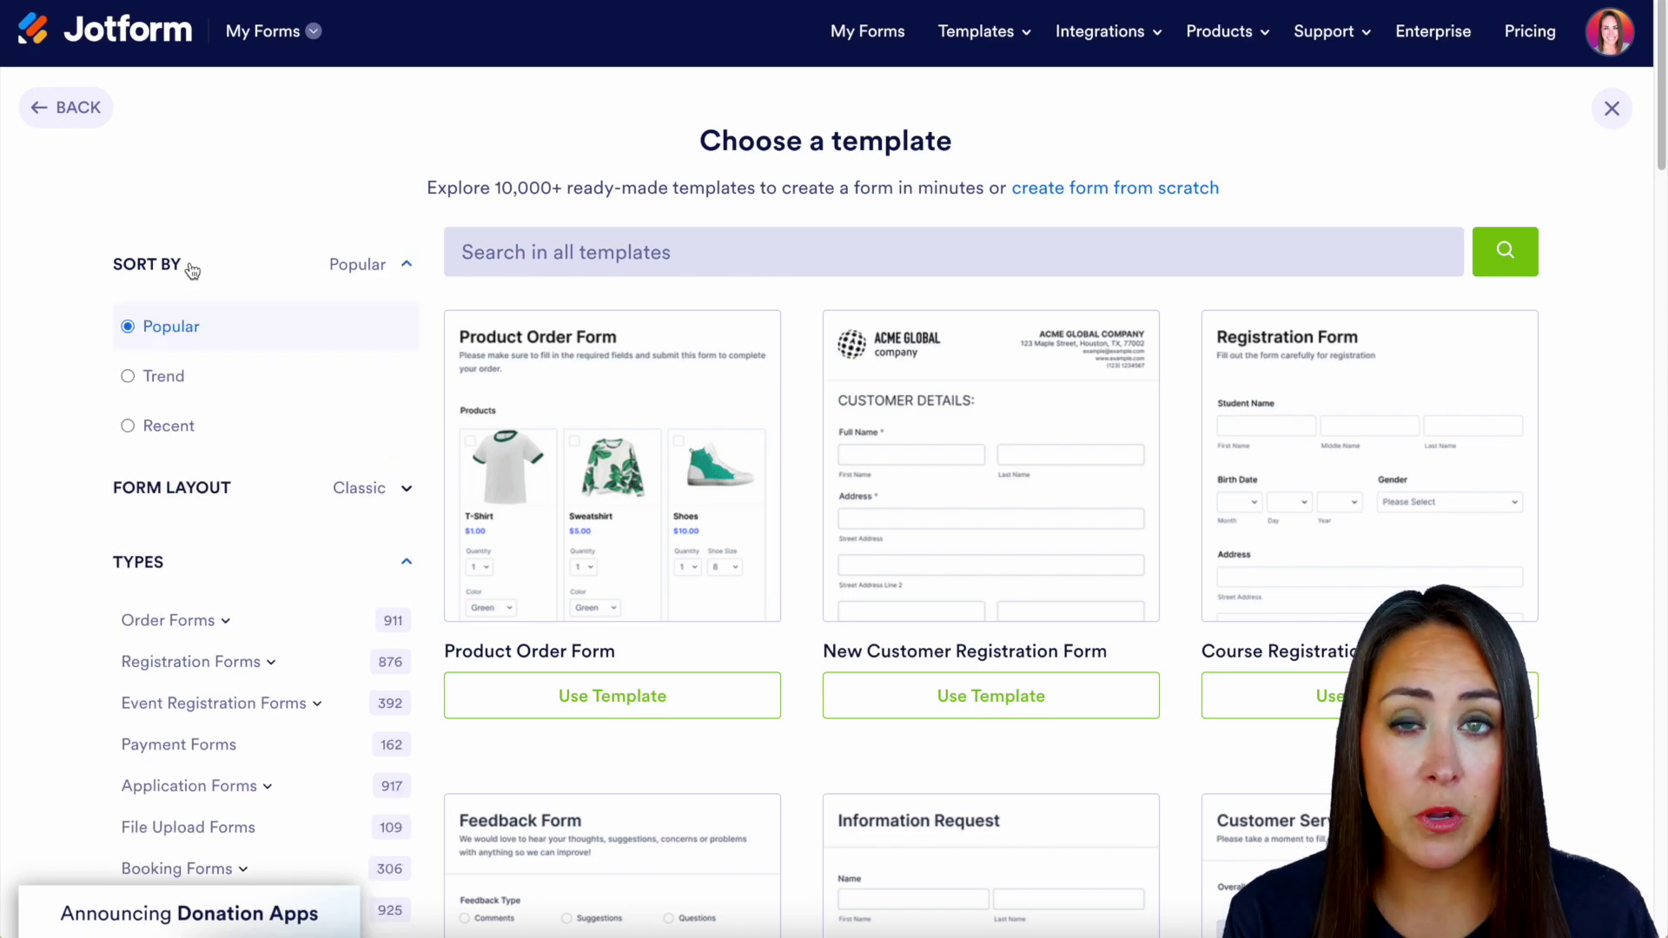
{"action": "left_click", "coordinate": [251, 493]}
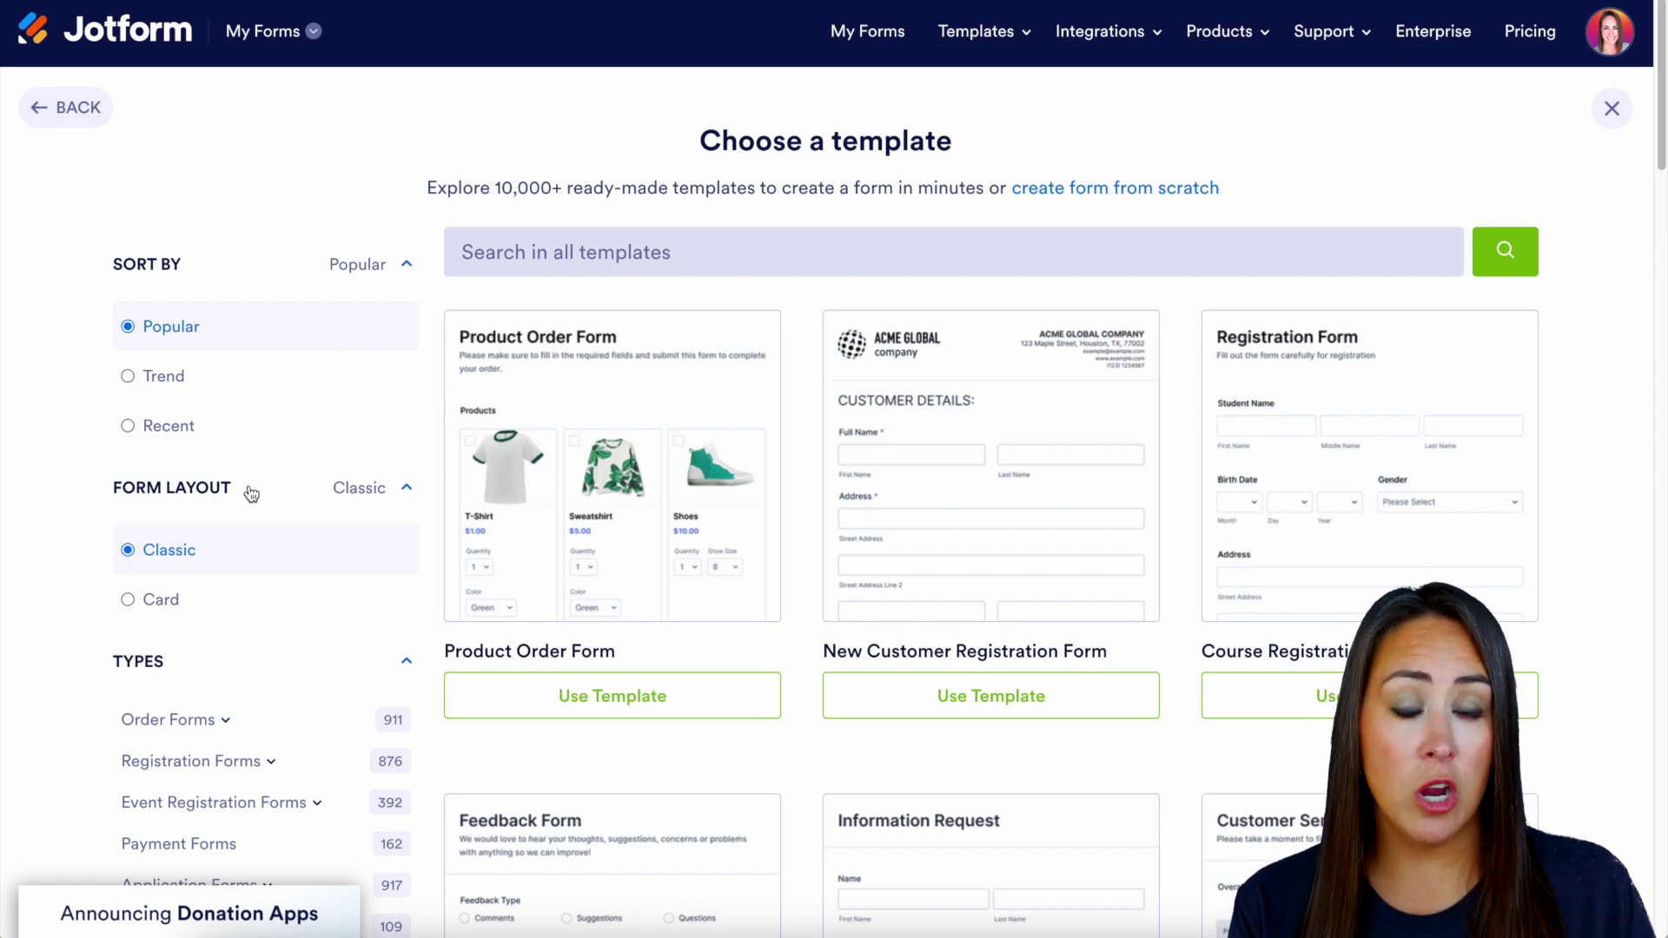
{"action": "scroll", "coordinate": [251, 493], "scroll_direction": "down", "scroll_amount": 4}
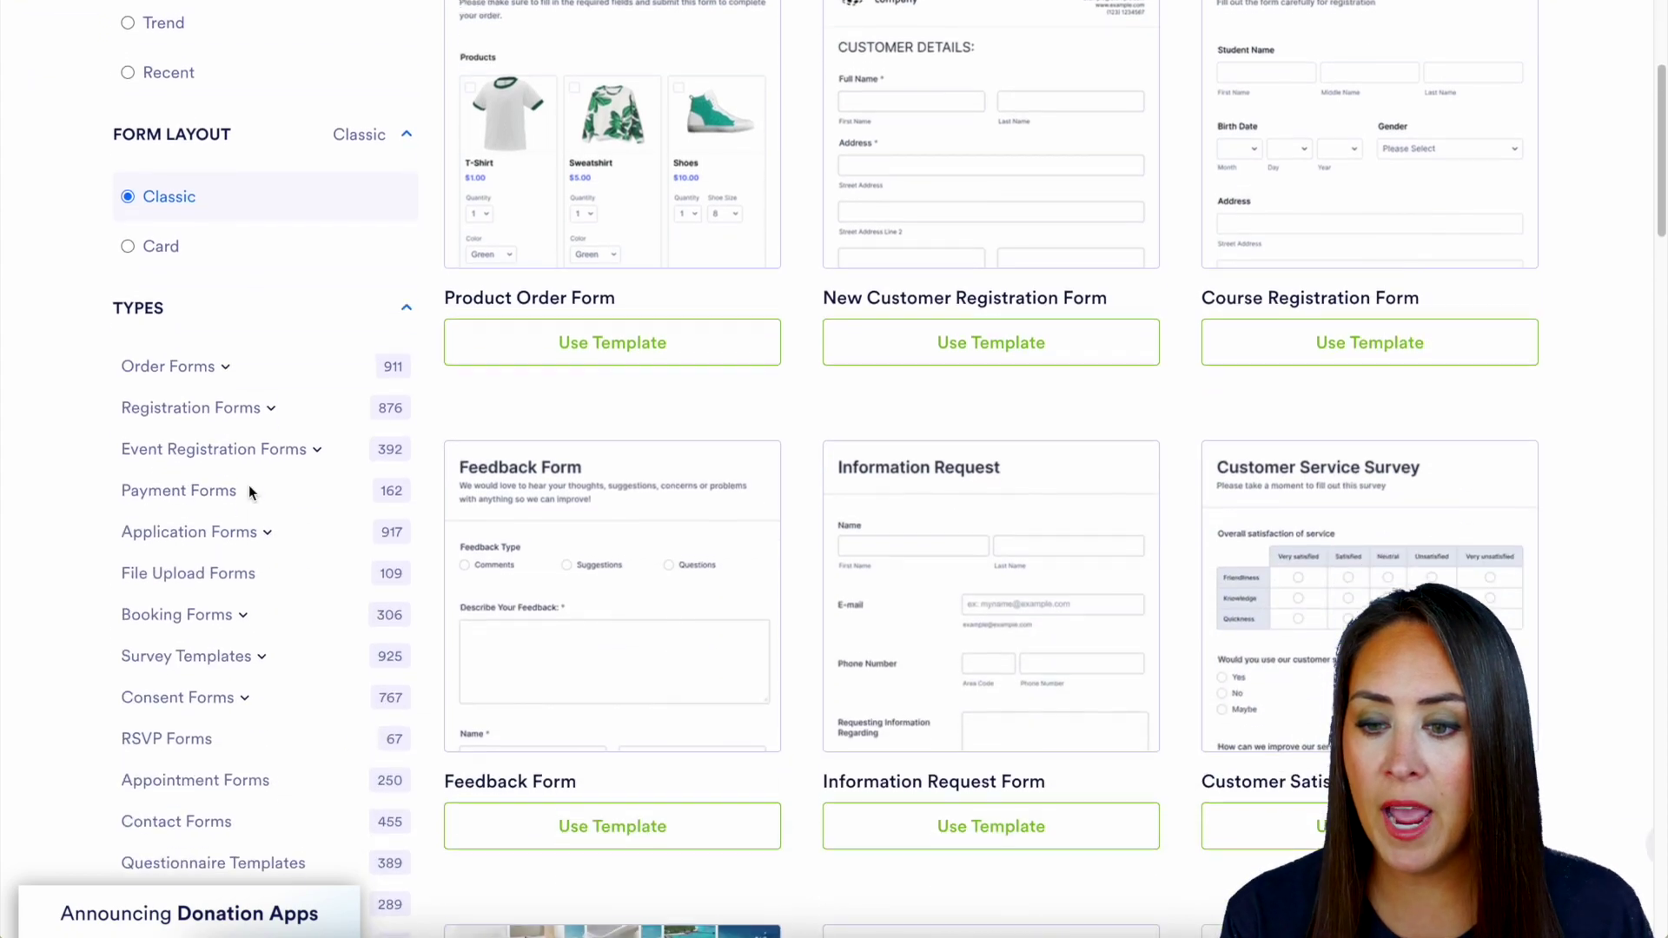
{"action": "scroll", "coordinate": [254, 355], "scroll_direction": "down", "scroll_amount": 1}
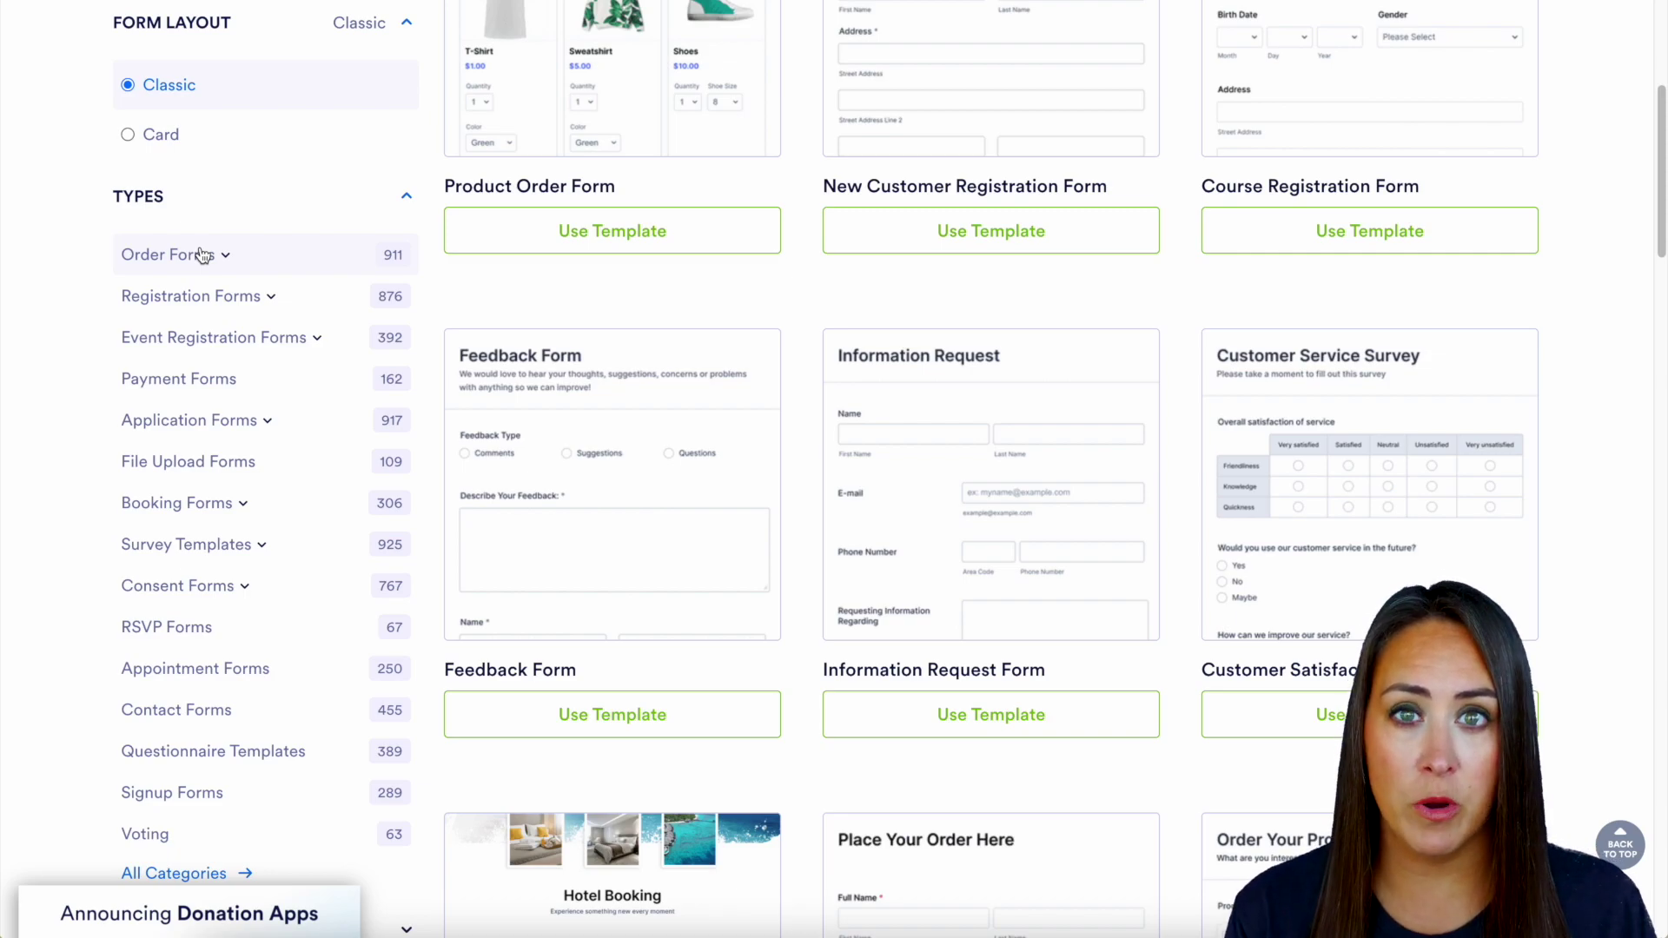
{"action": "scroll", "coordinate": [201, 255], "scroll_direction": "down", "scroll_amount": 5}
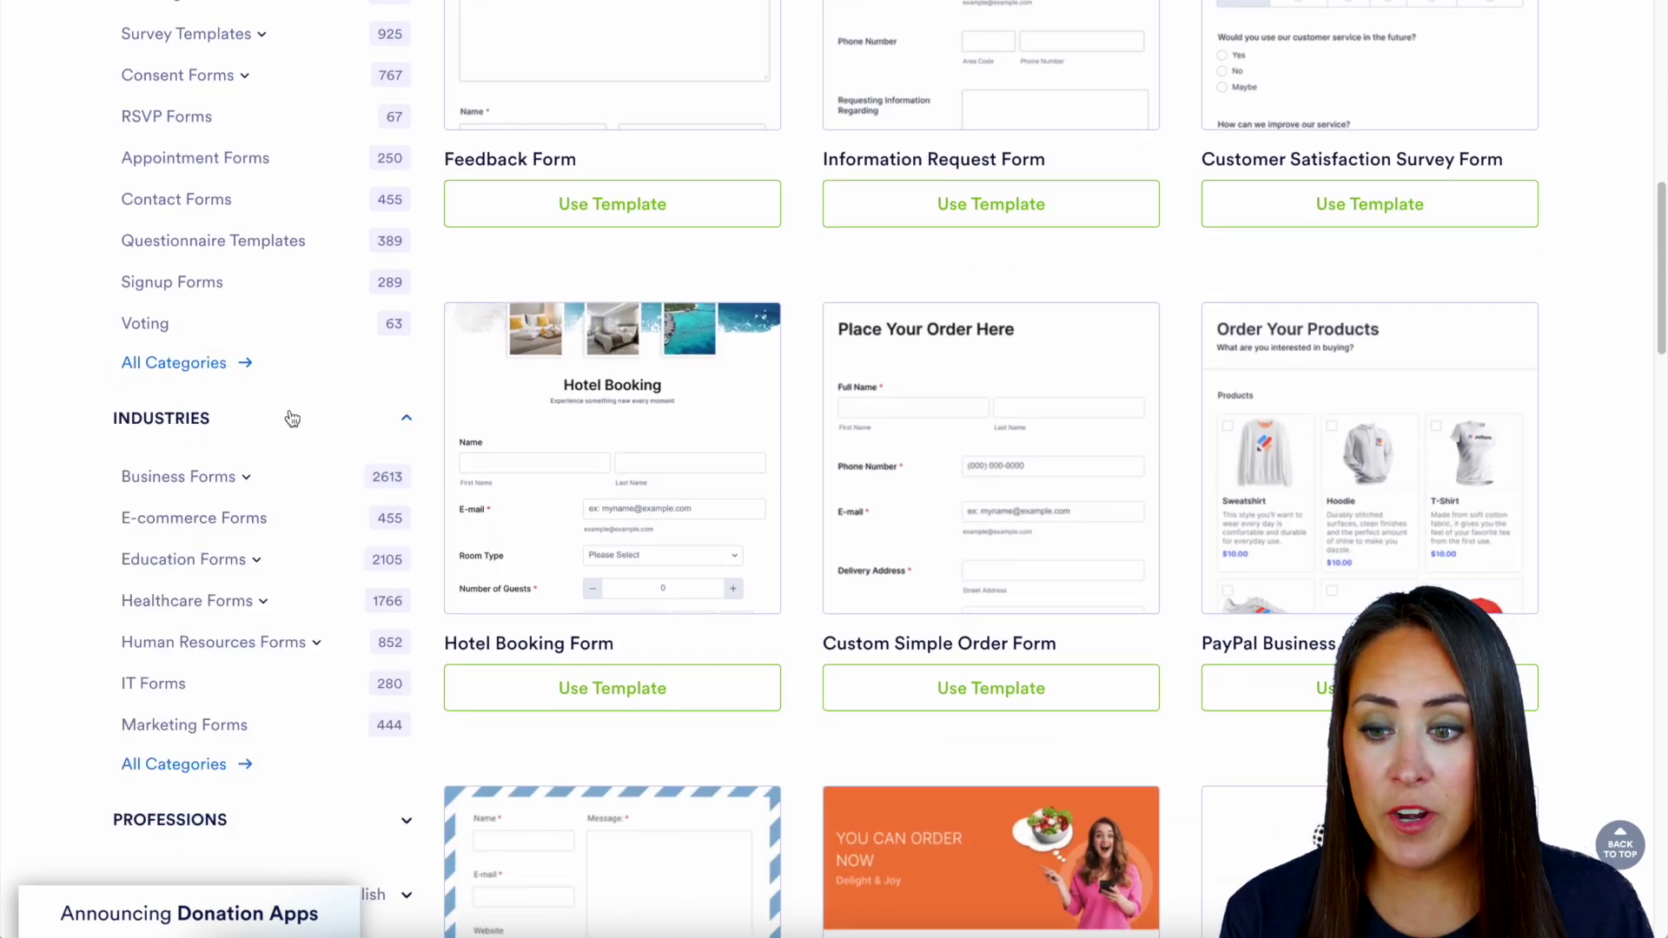
{"action": "scroll", "coordinate": [291, 419], "scroll_direction": "down", "scroll_amount": 1}
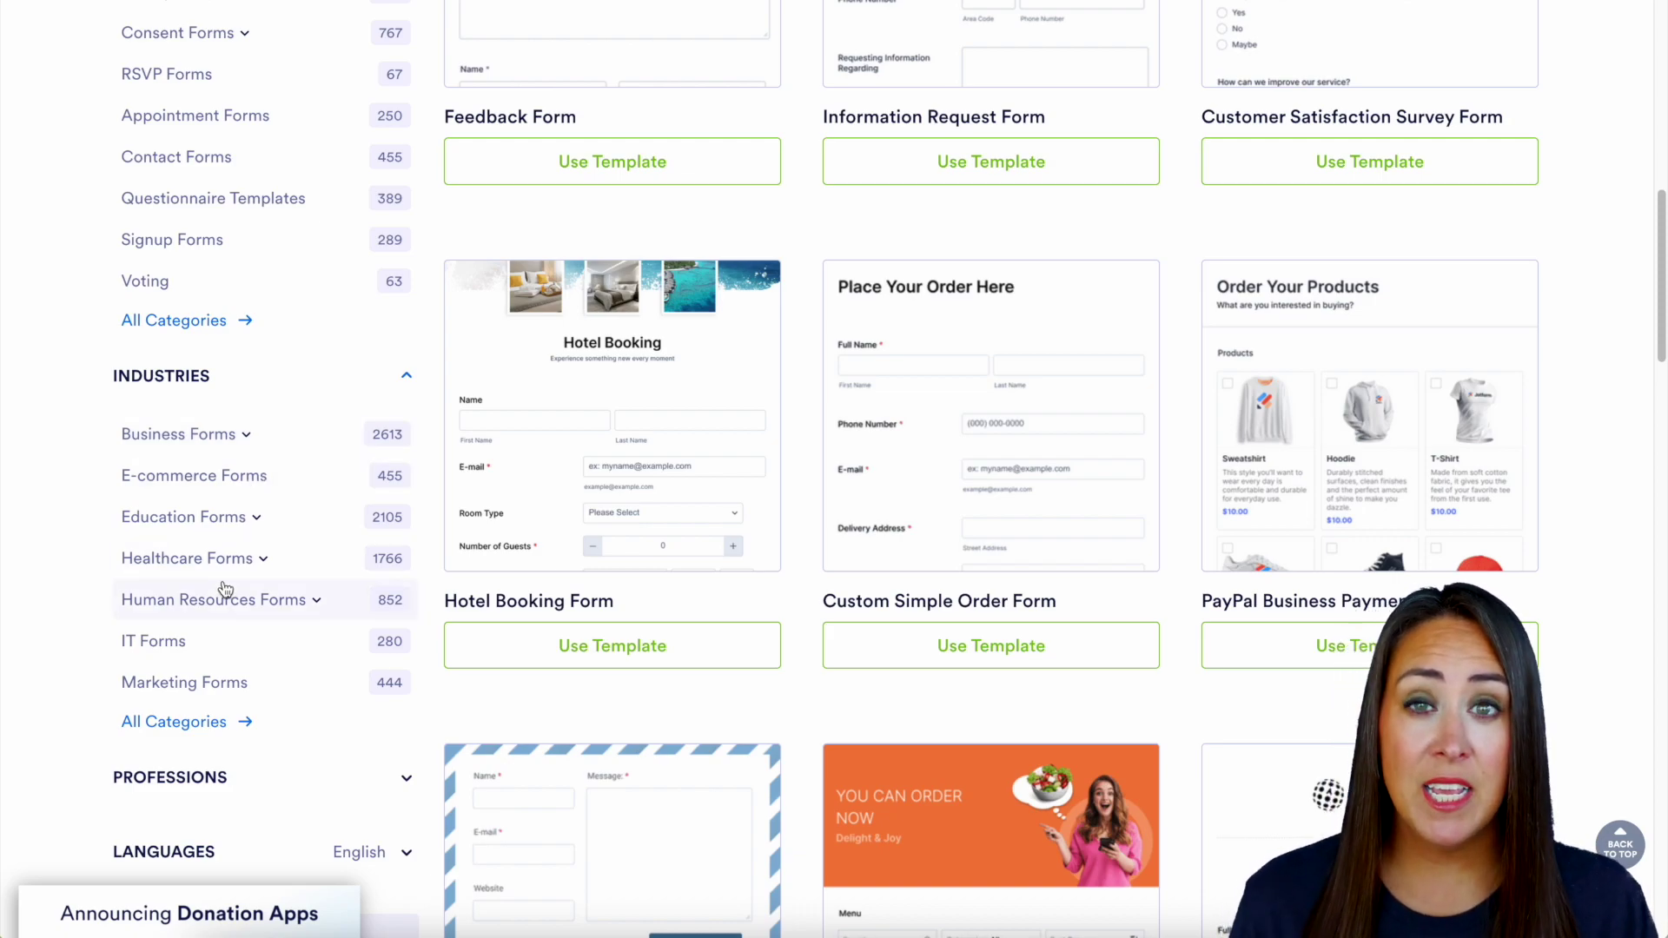
{"action": "scroll", "coordinate": [217, 556], "scroll_direction": "down", "scroll_amount": 3}
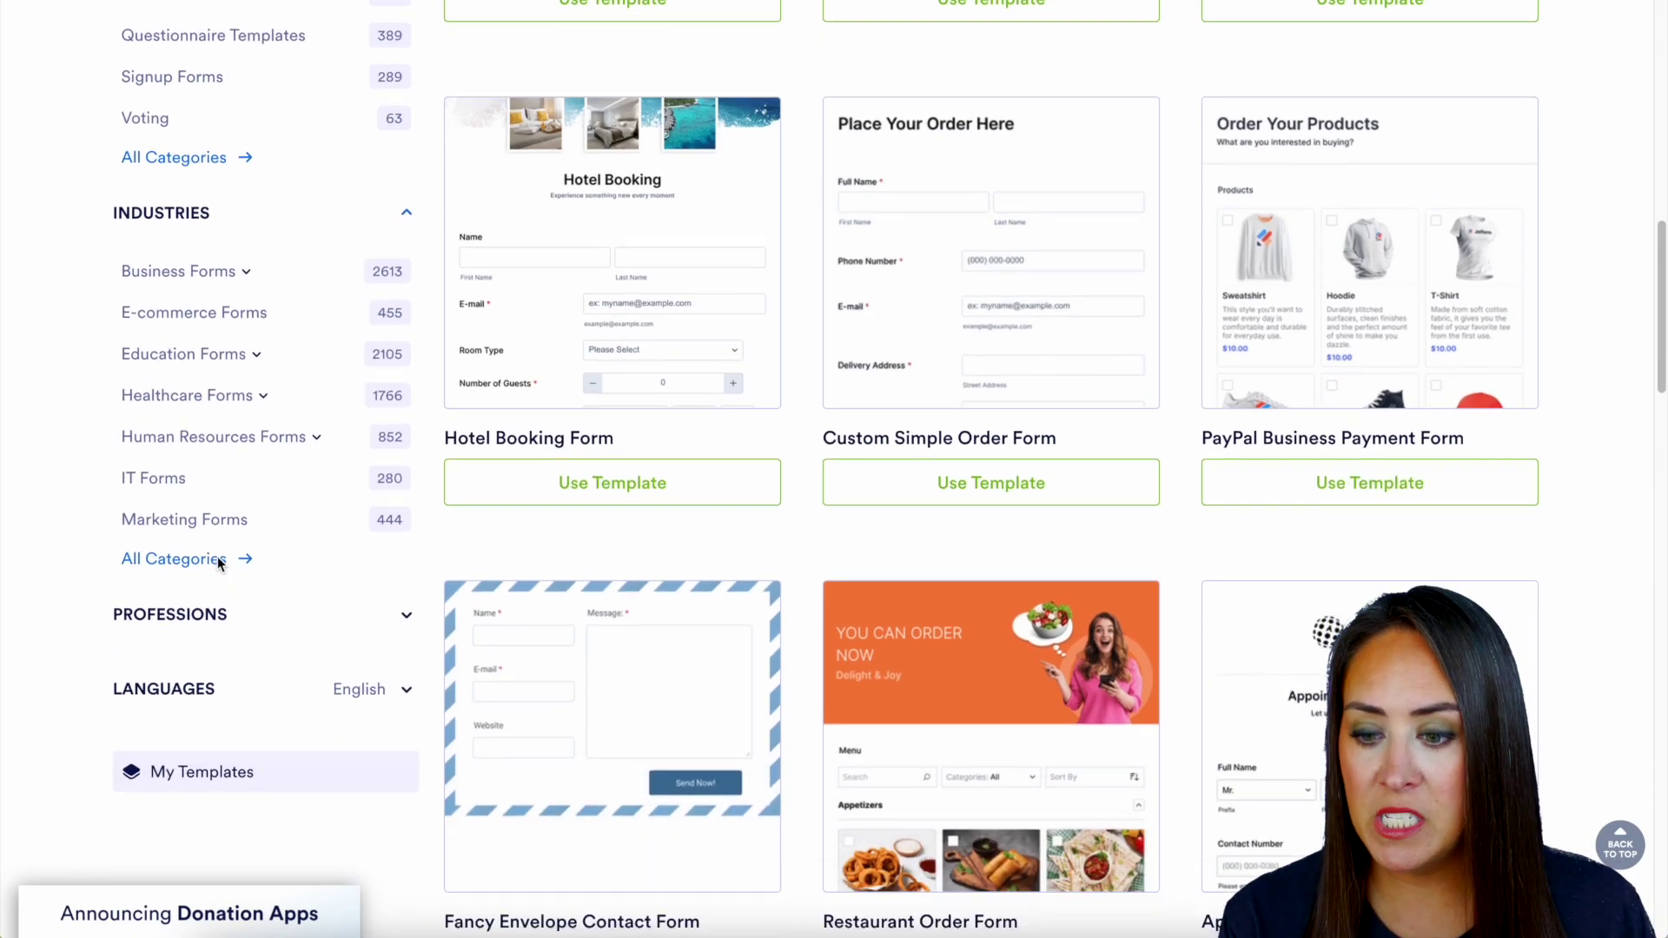
- Expand the Professions and Languages lists, browse down to My Templates, and return to the top
{"action": "left_click", "coordinate": [226, 506]}
{"action": "scroll", "coordinate": [225, 502], "scroll_direction": "down", "scroll_amount": 7}
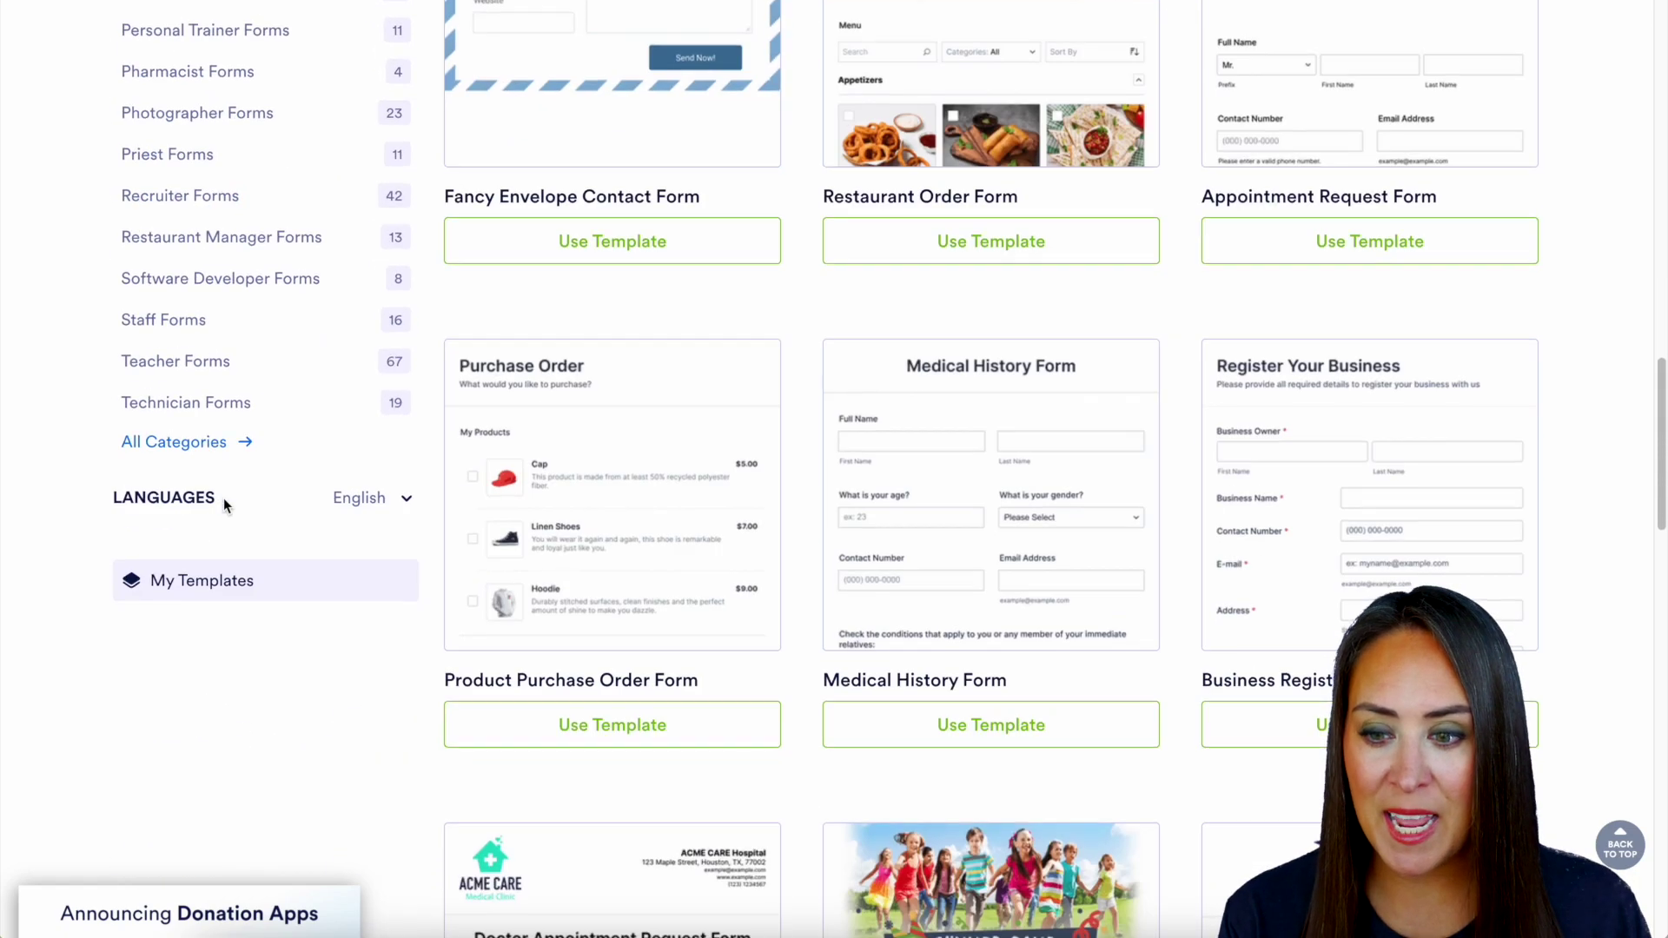
{"action": "left_click", "coordinate": [239, 470]}
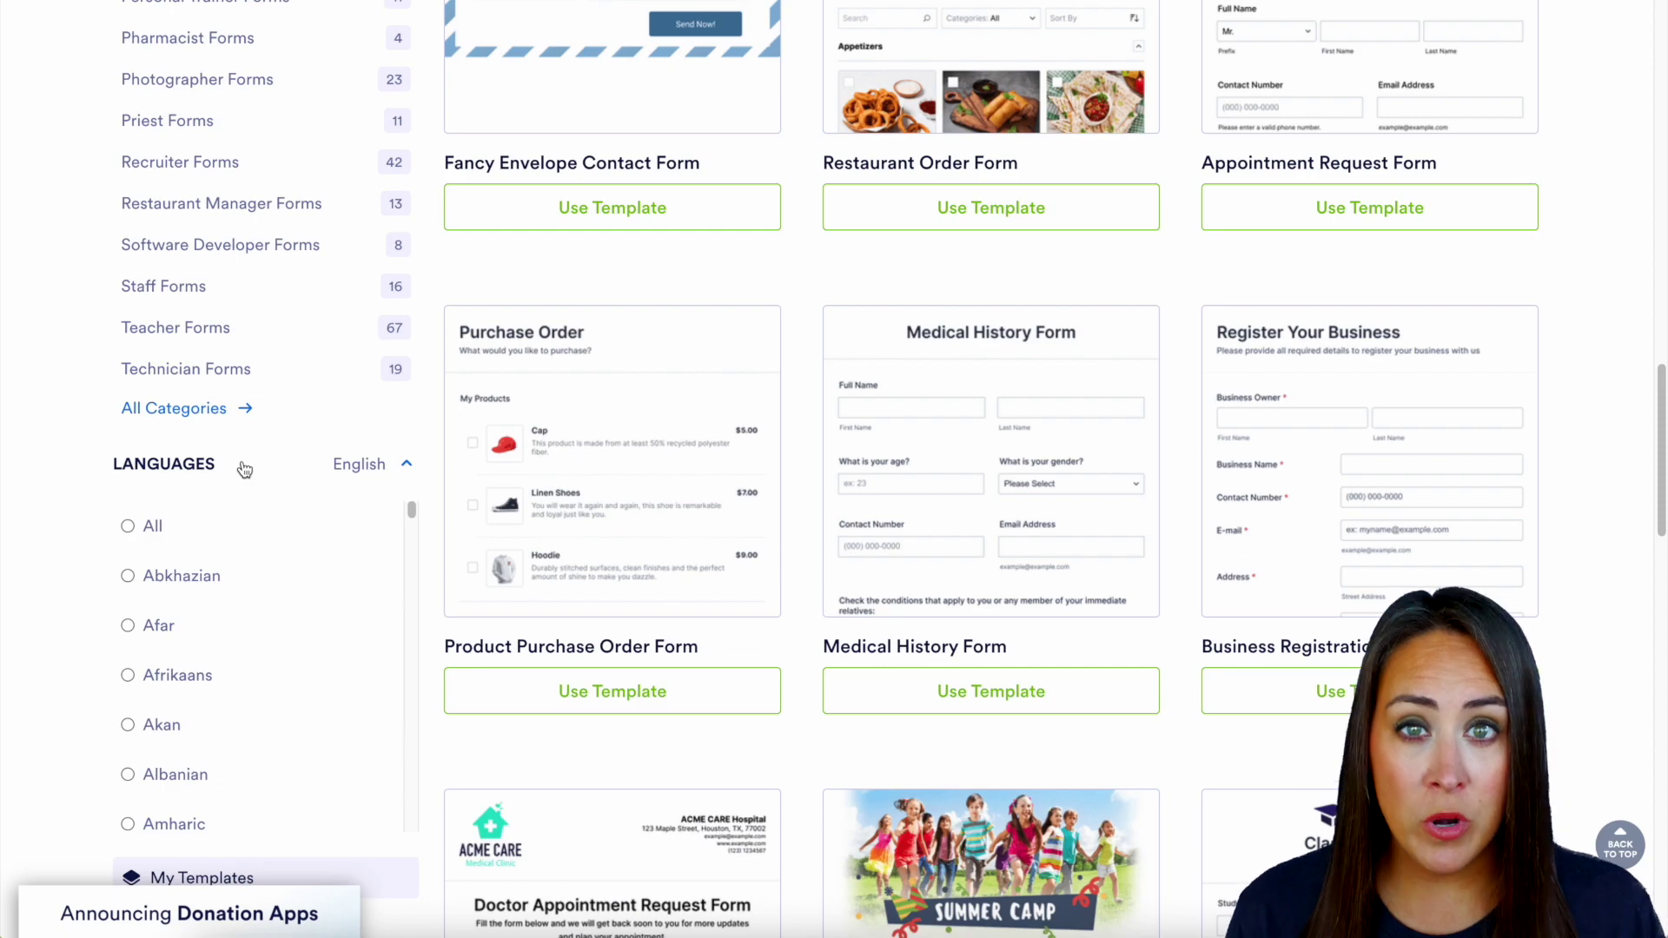
{"action": "scroll", "coordinate": [244, 469], "scroll_direction": "down", "scroll_amount": 5}
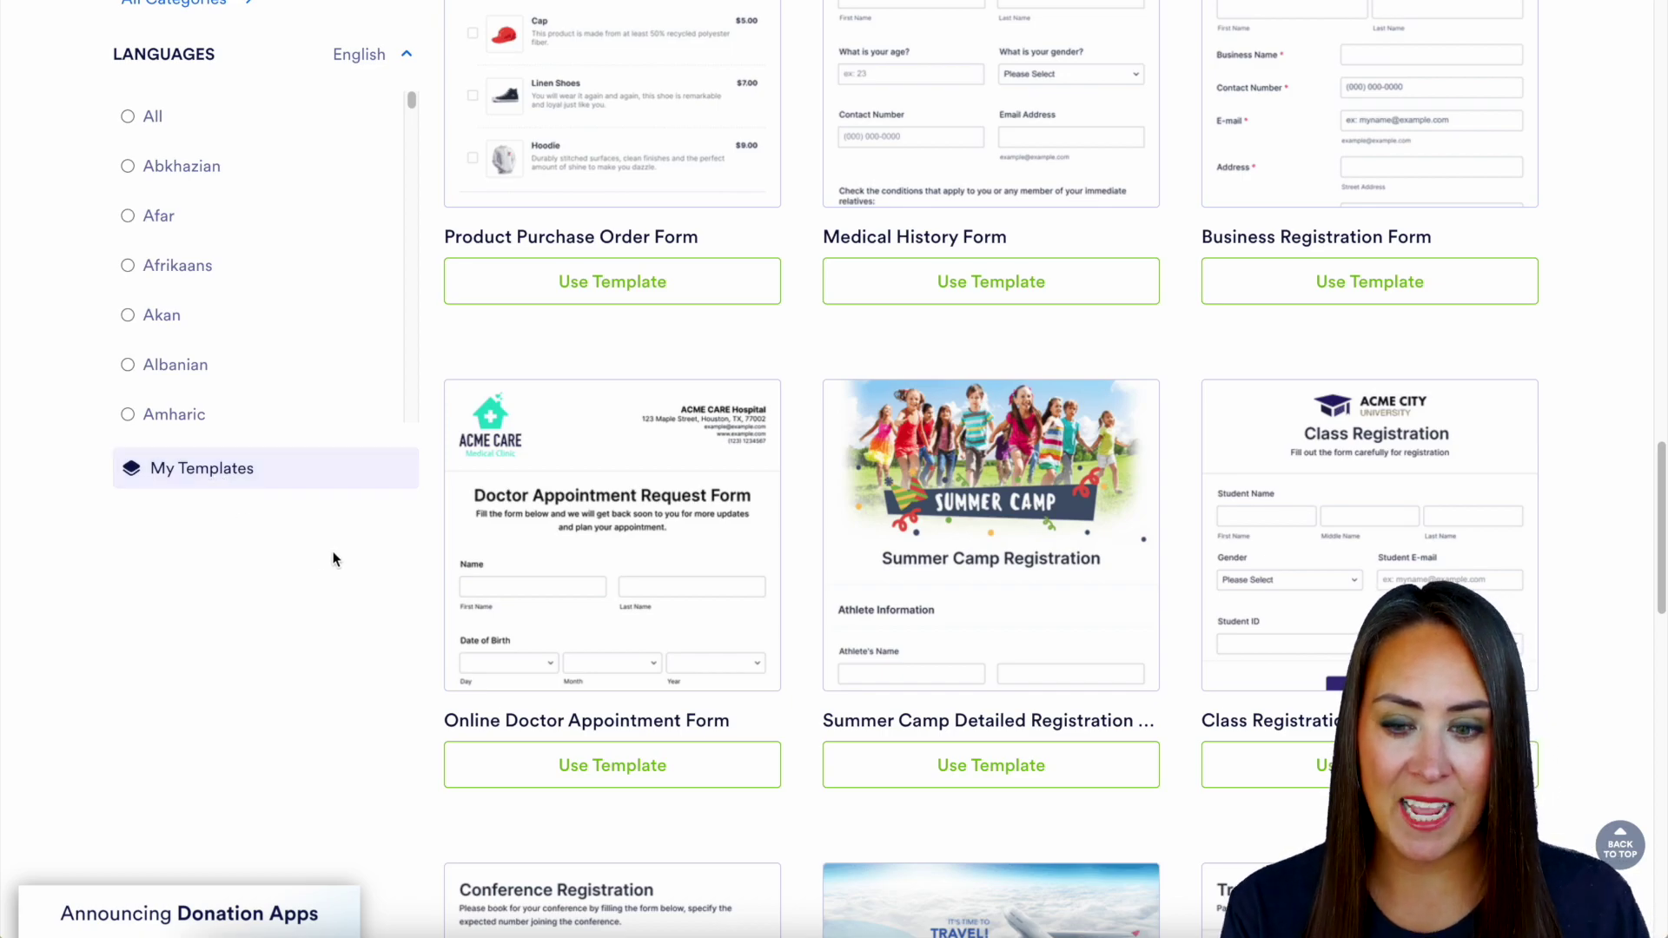
{"action": "scroll", "coordinate": [440, 512], "scroll_direction": "up", "scroll_amount": 15}
{"action": "scroll", "coordinate": [440, 518], "scroll_direction": "up", "scroll_amount": 8}
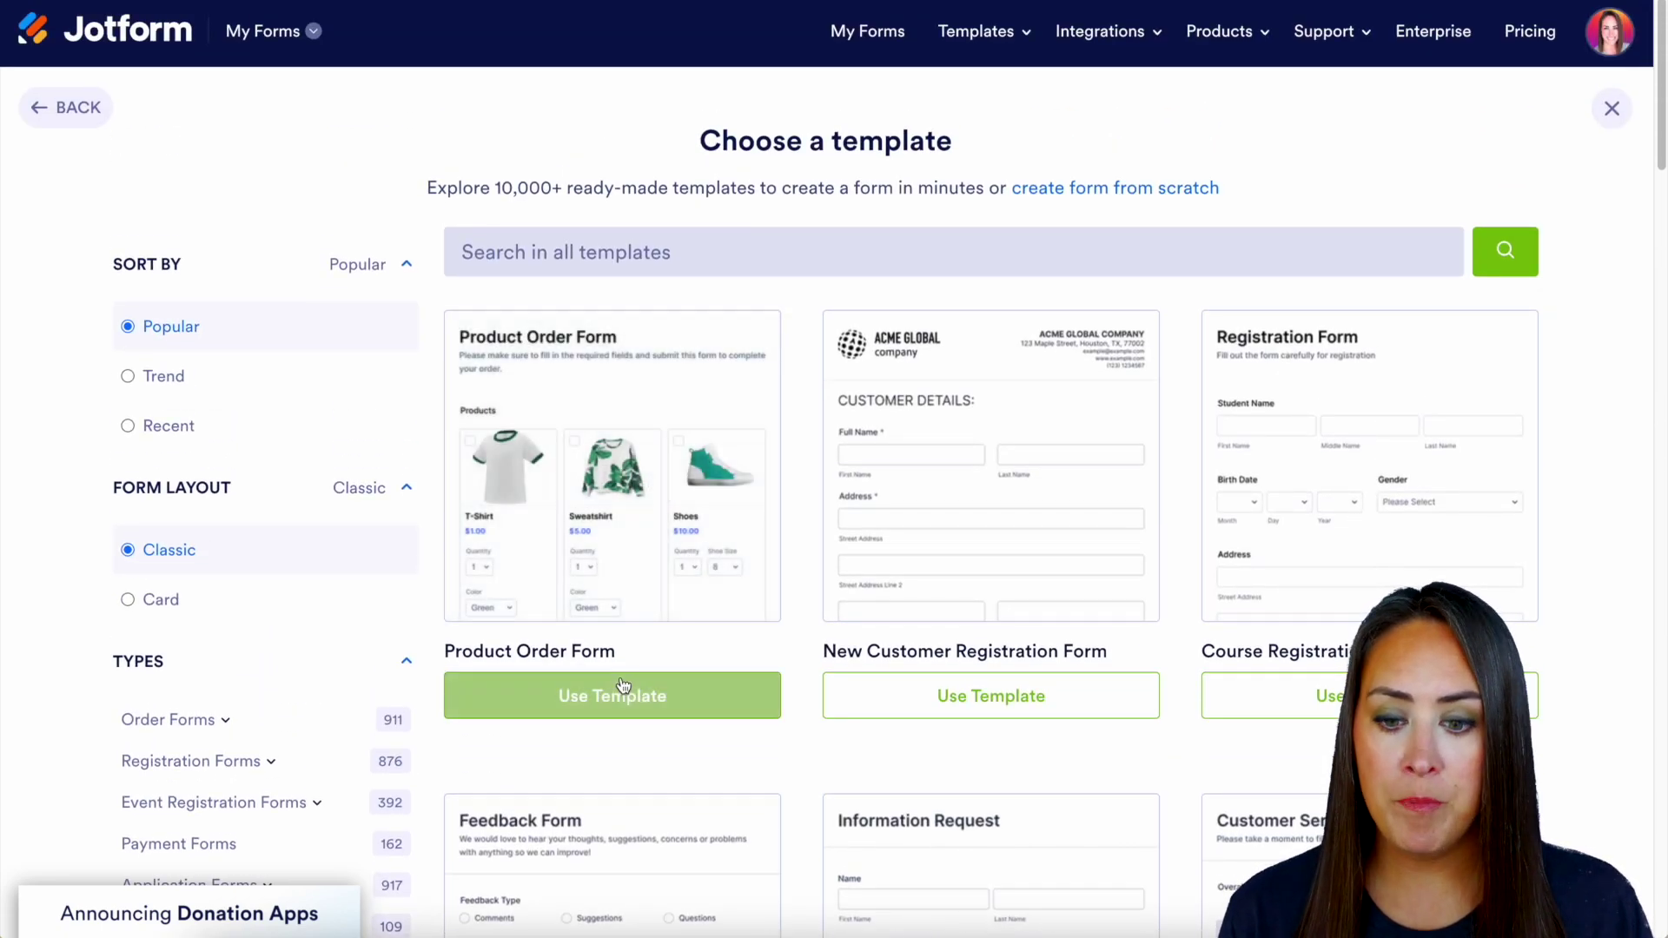
- Create a form from the Product Order Form template and review it top to bottom in the Form Builder
{"action": "left_click", "coordinate": [687, 706]}
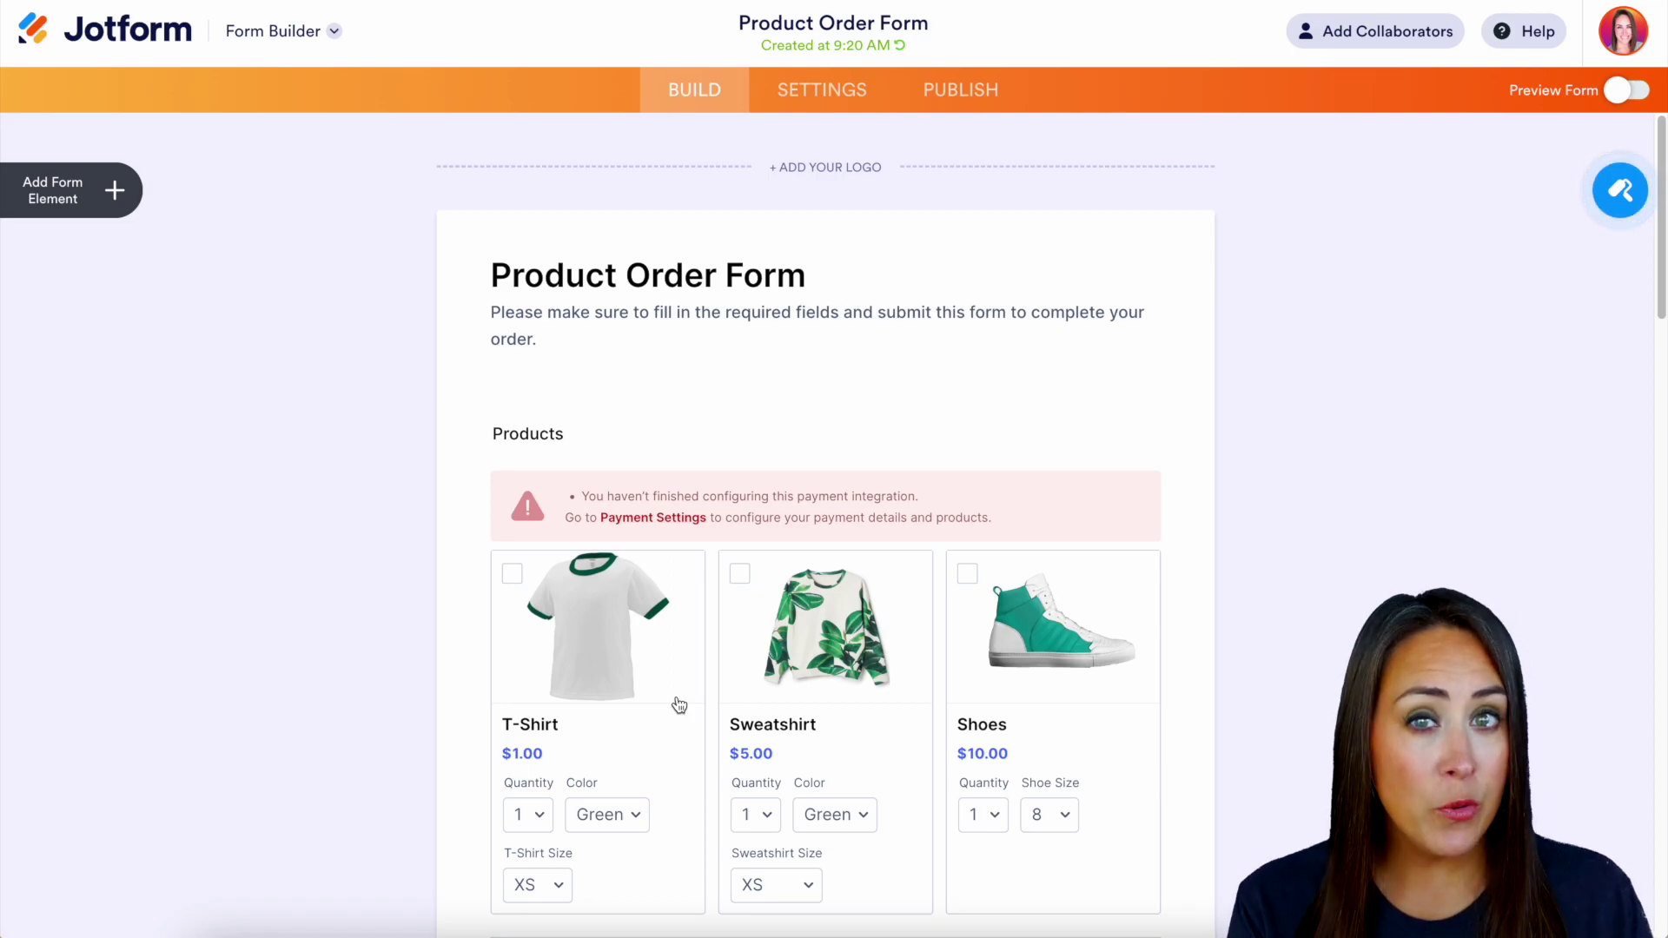
{"action": "mouse_move", "coordinate": [682, 704]}
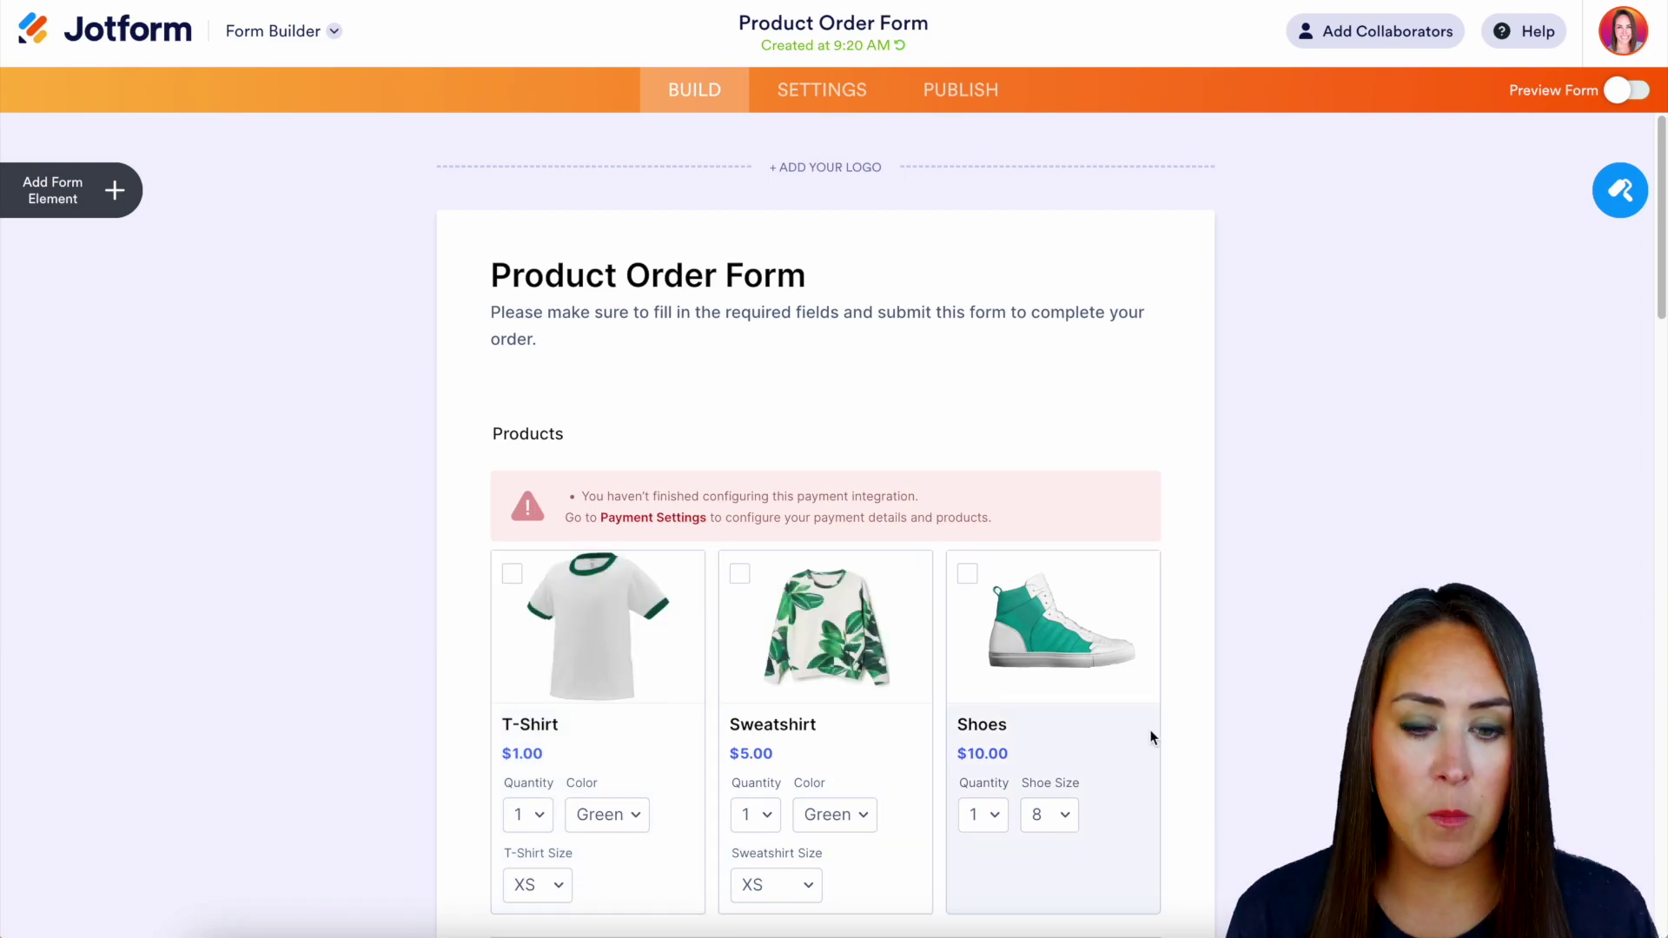
{"action": "scroll", "coordinate": [1246, 716], "scroll_direction": "down", "scroll_amount": 3}
{"action": "scroll", "coordinate": [1246, 716], "scroll_direction": "down", "scroll_amount": 9}
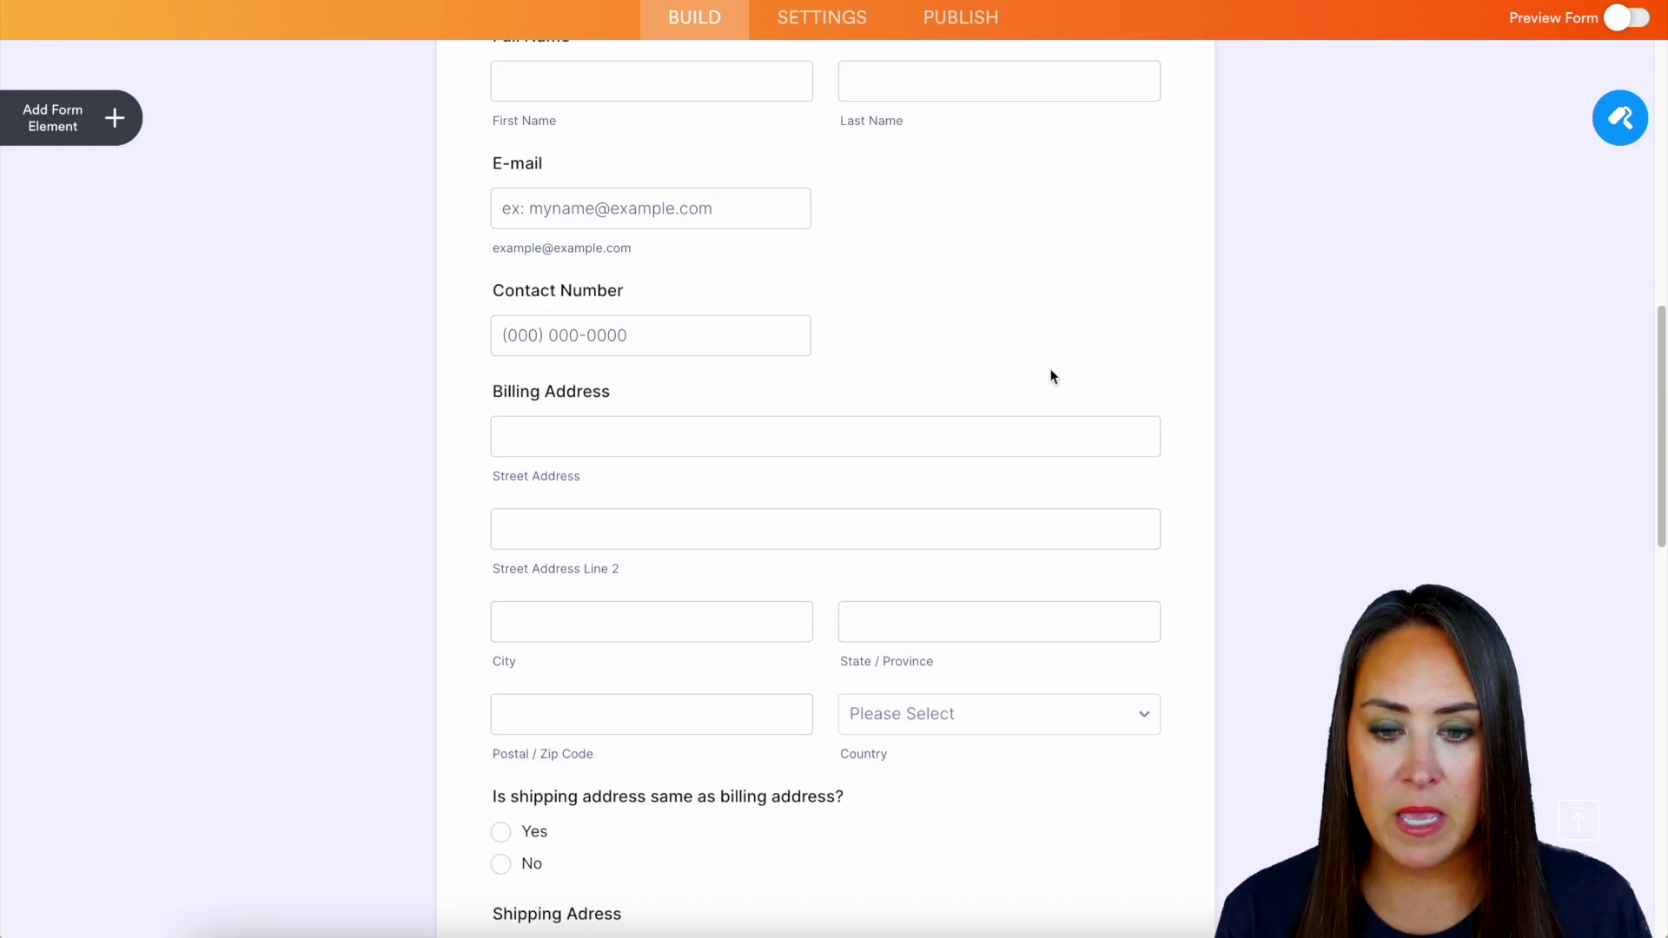
{"action": "scroll", "coordinate": [1050, 373], "scroll_direction": "down", "scroll_amount": 1}
{"action": "scroll", "coordinate": [1271, 669], "scroll_direction": "down", "scroll_amount": 8}
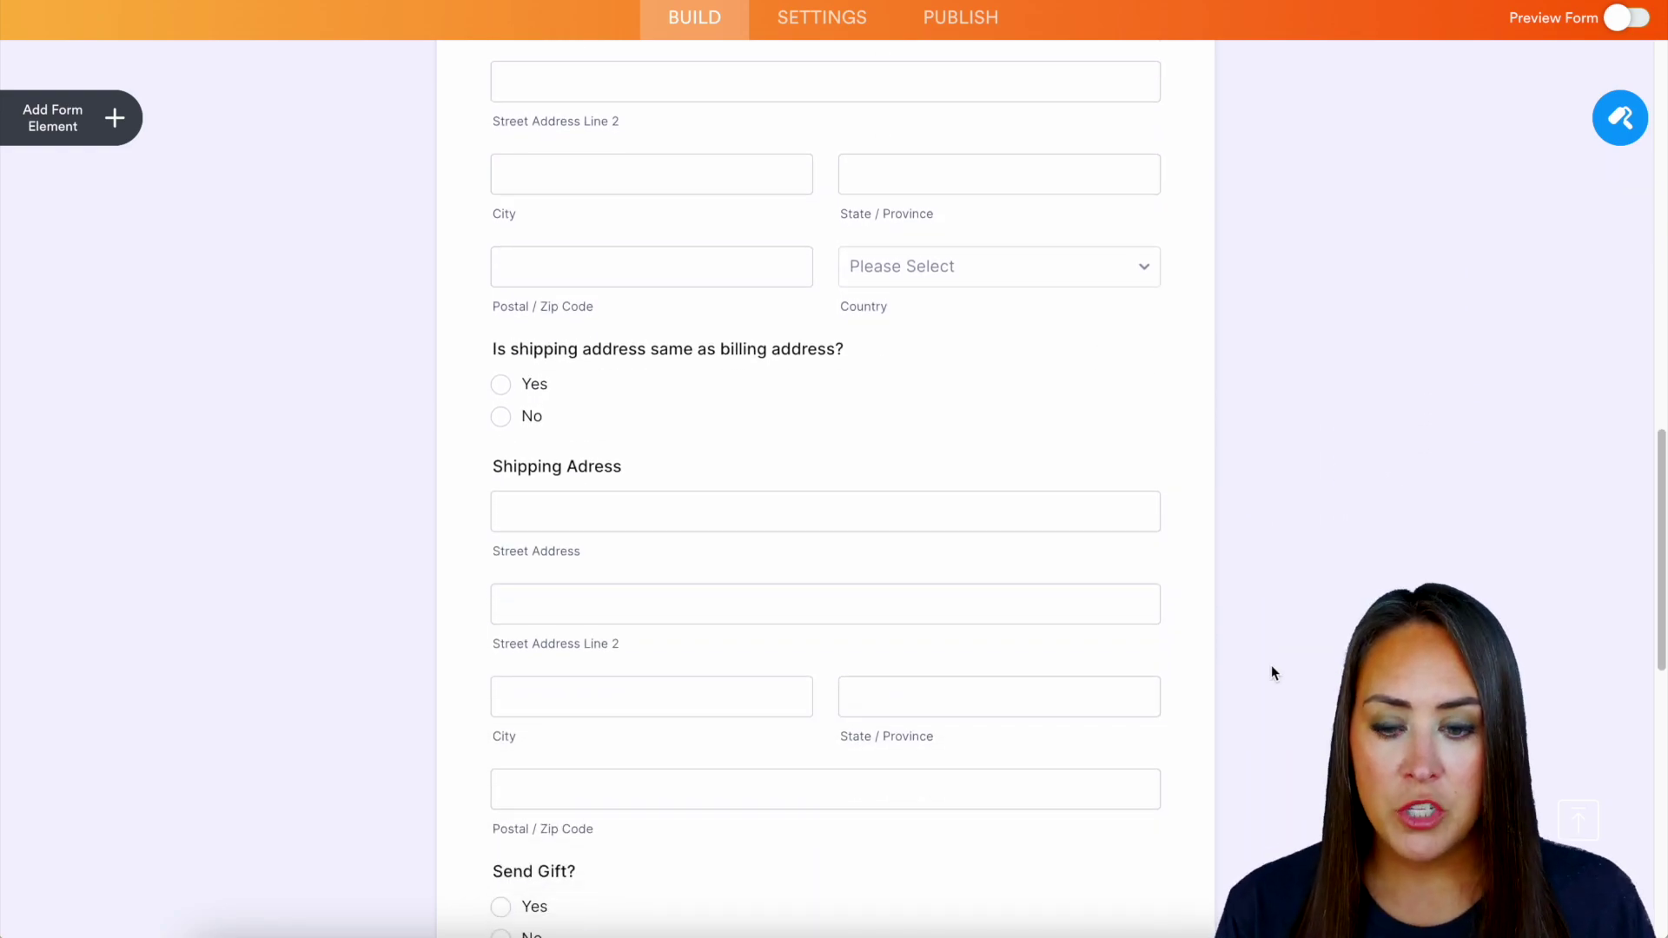
{"action": "scroll", "coordinate": [1270, 673], "scroll_direction": "down", "scroll_amount": 7}
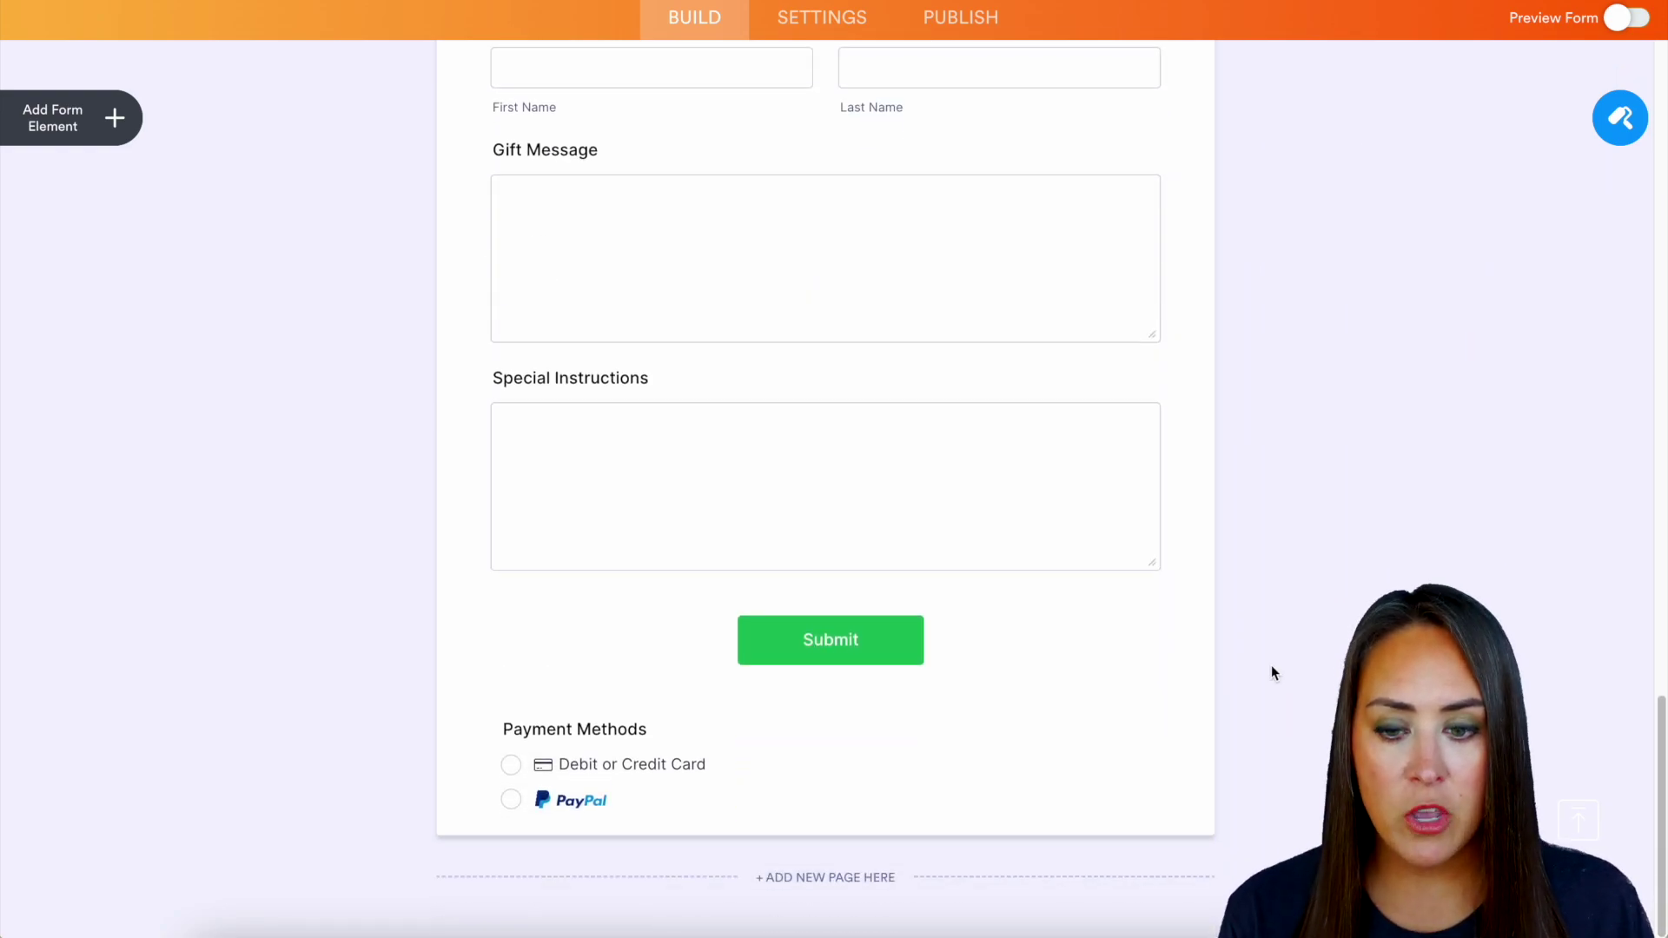
{"action": "scroll", "coordinate": [1265, 601], "scroll_direction": "up", "scroll_amount": 20}
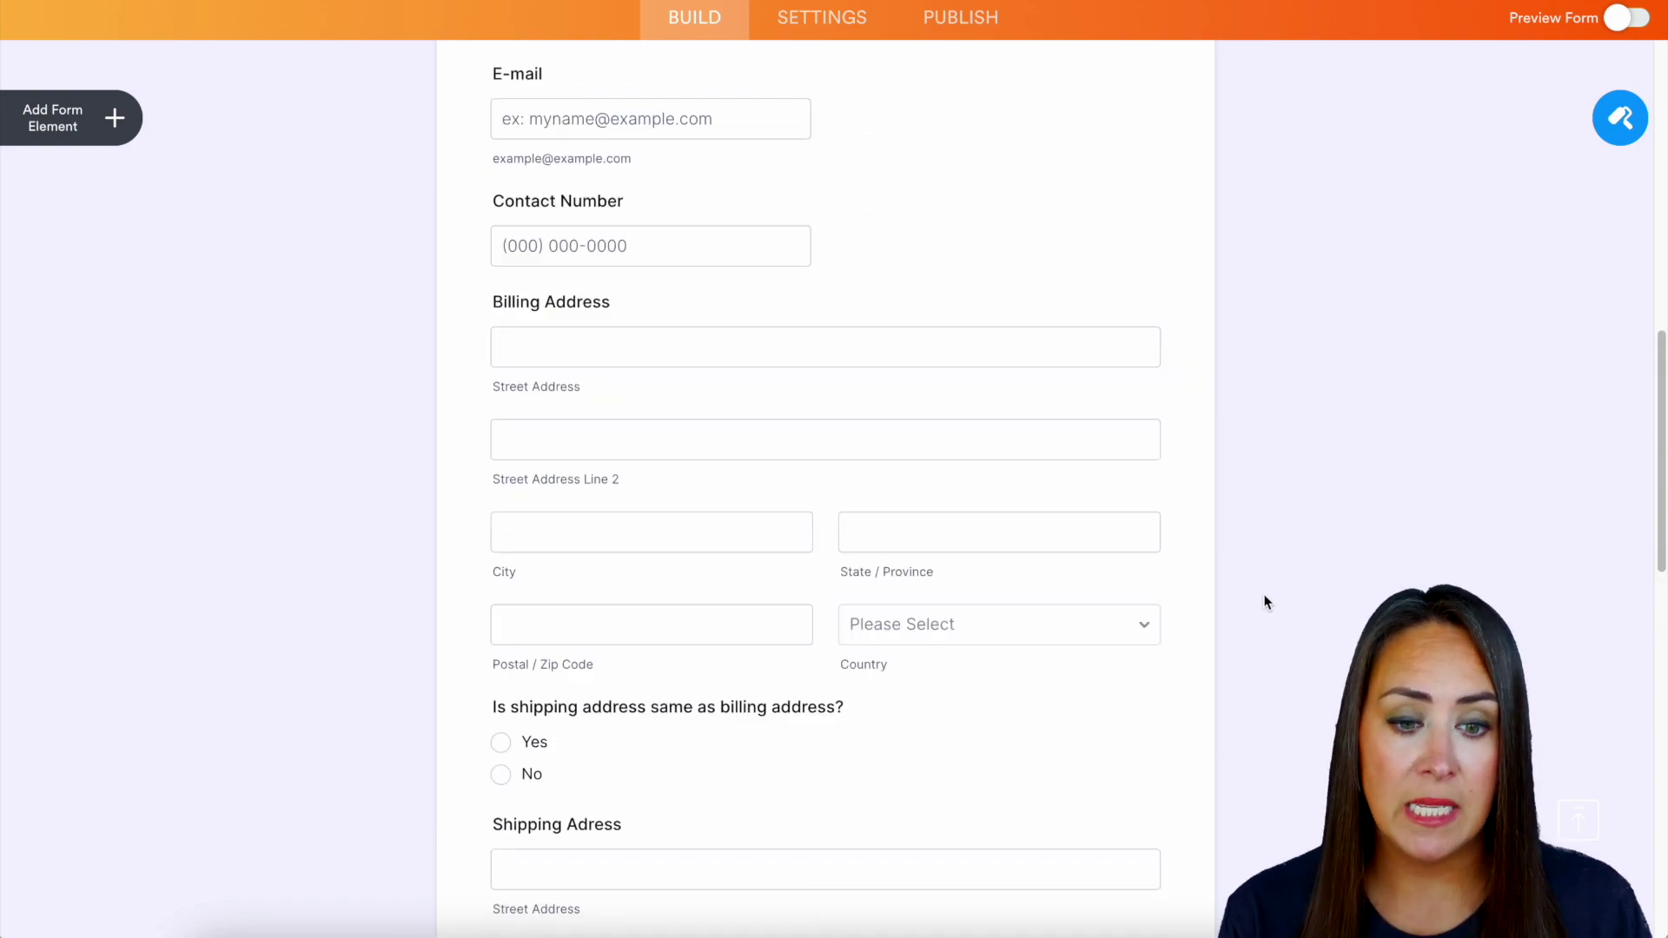
{"action": "scroll", "coordinate": [1265, 602], "scroll_direction": "up", "scroll_amount": 3}
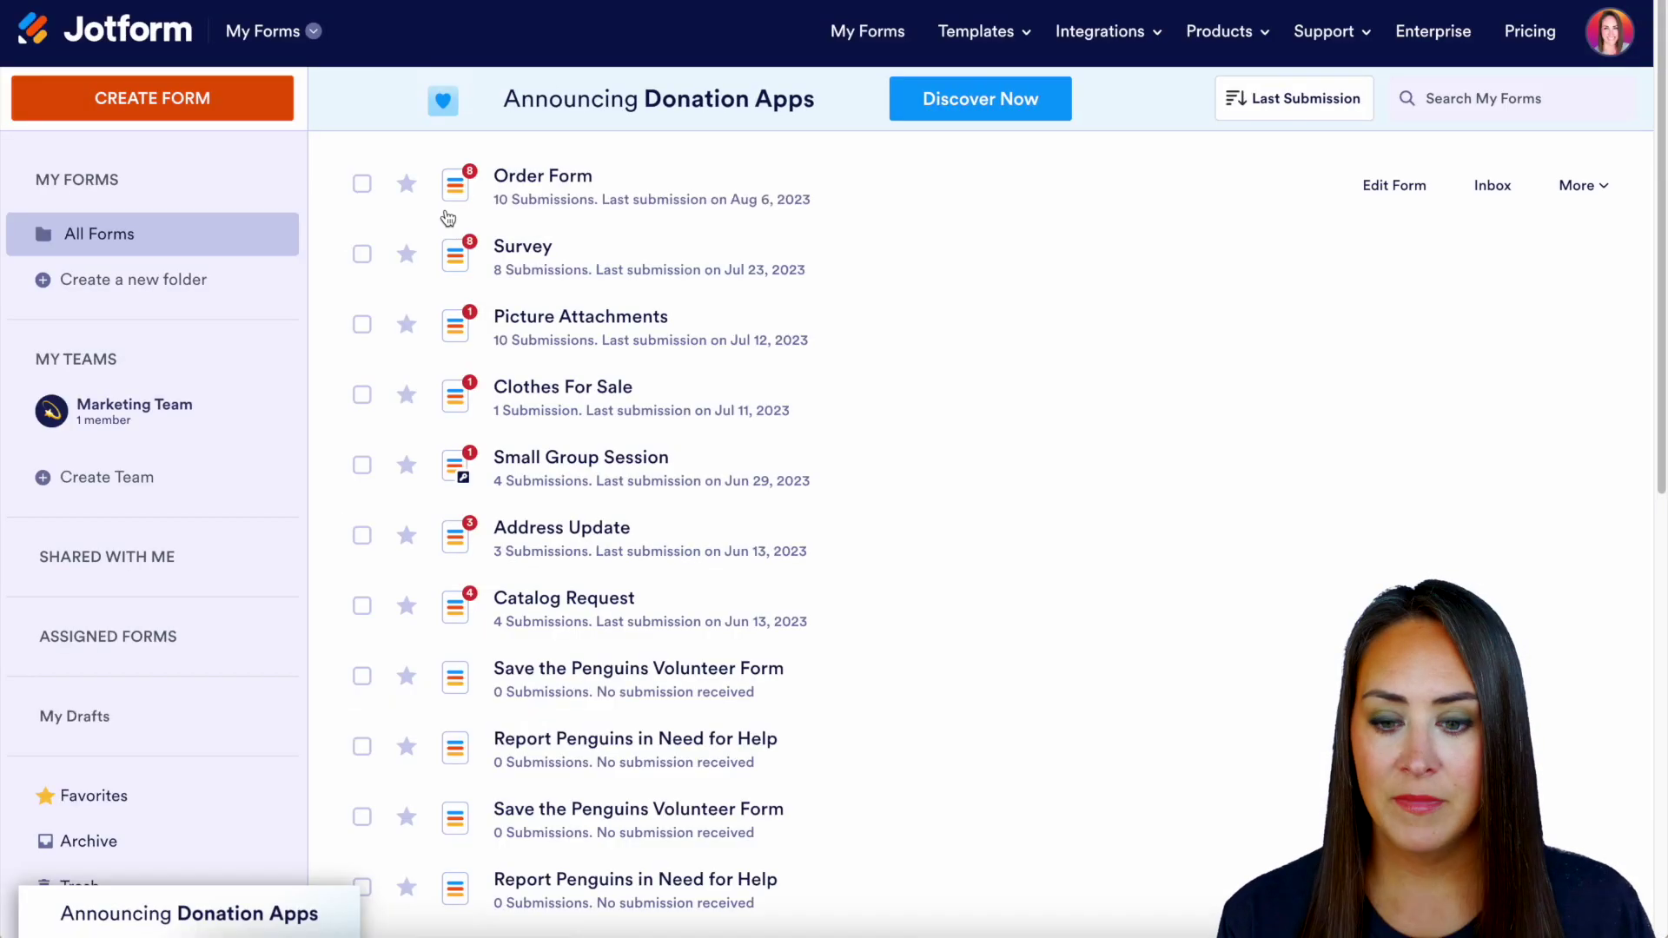
{"action": "scroll", "coordinate": [795, 365], "scroll_direction": "down", "scroll_amount": 8}
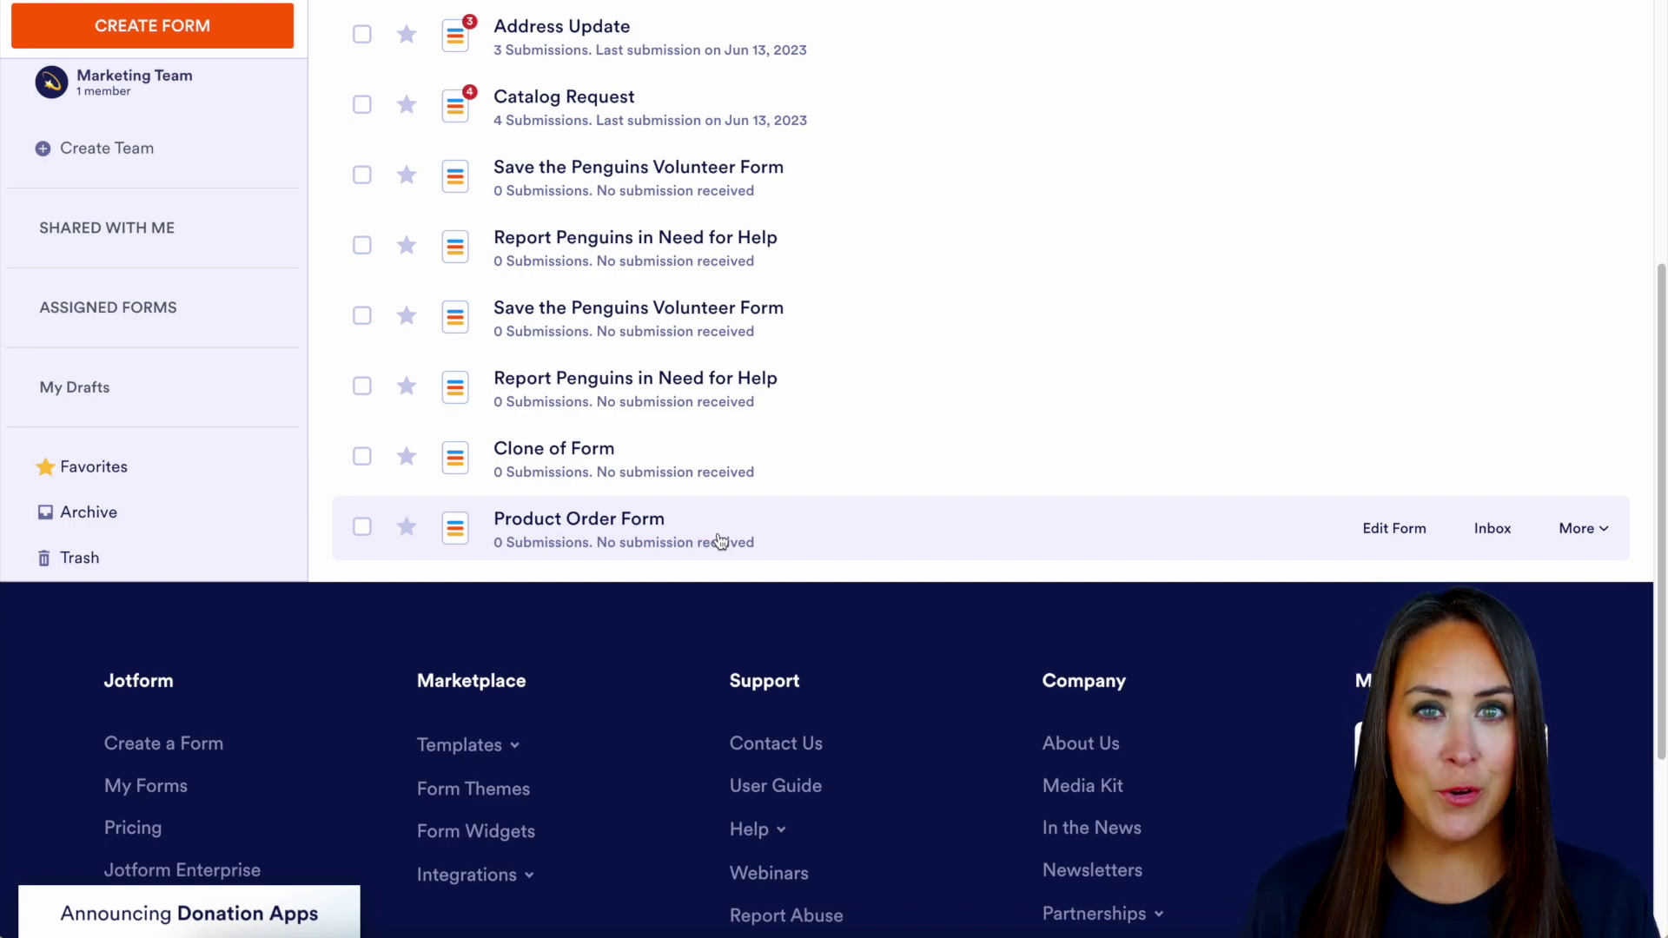
{"action": "scroll", "coordinate": [712, 539], "scroll_direction": "up", "scroll_amount": 5}
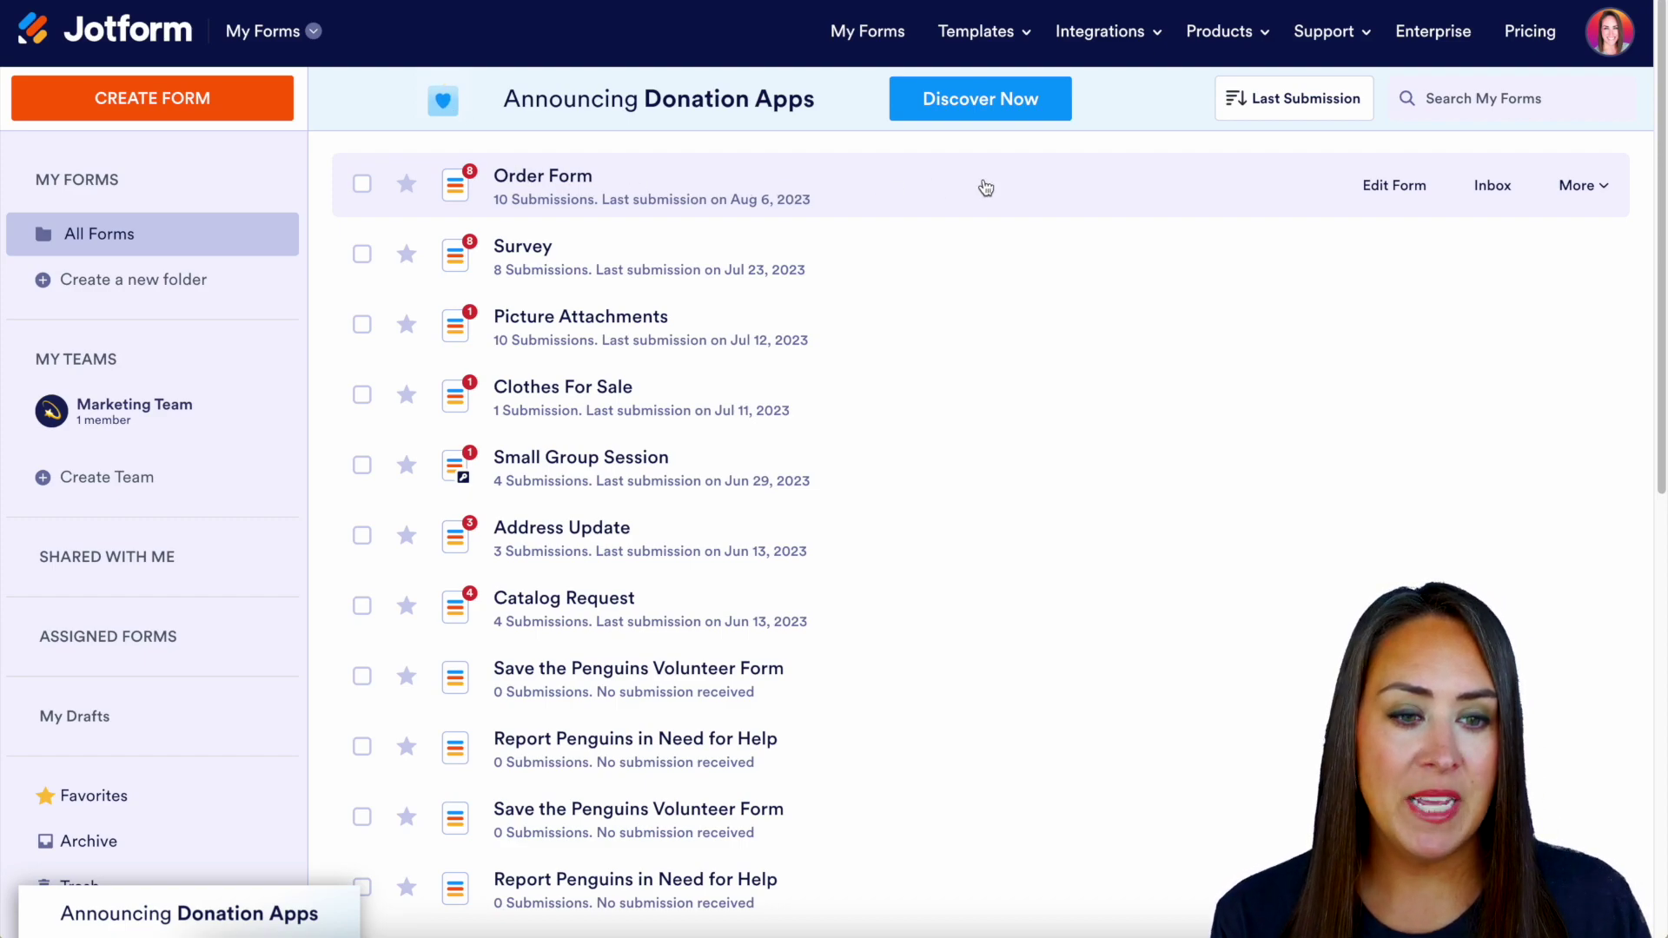
- Open Share as Template for the Order Form from its More menu
{"action": "left_click", "coordinate": [1607, 192]}
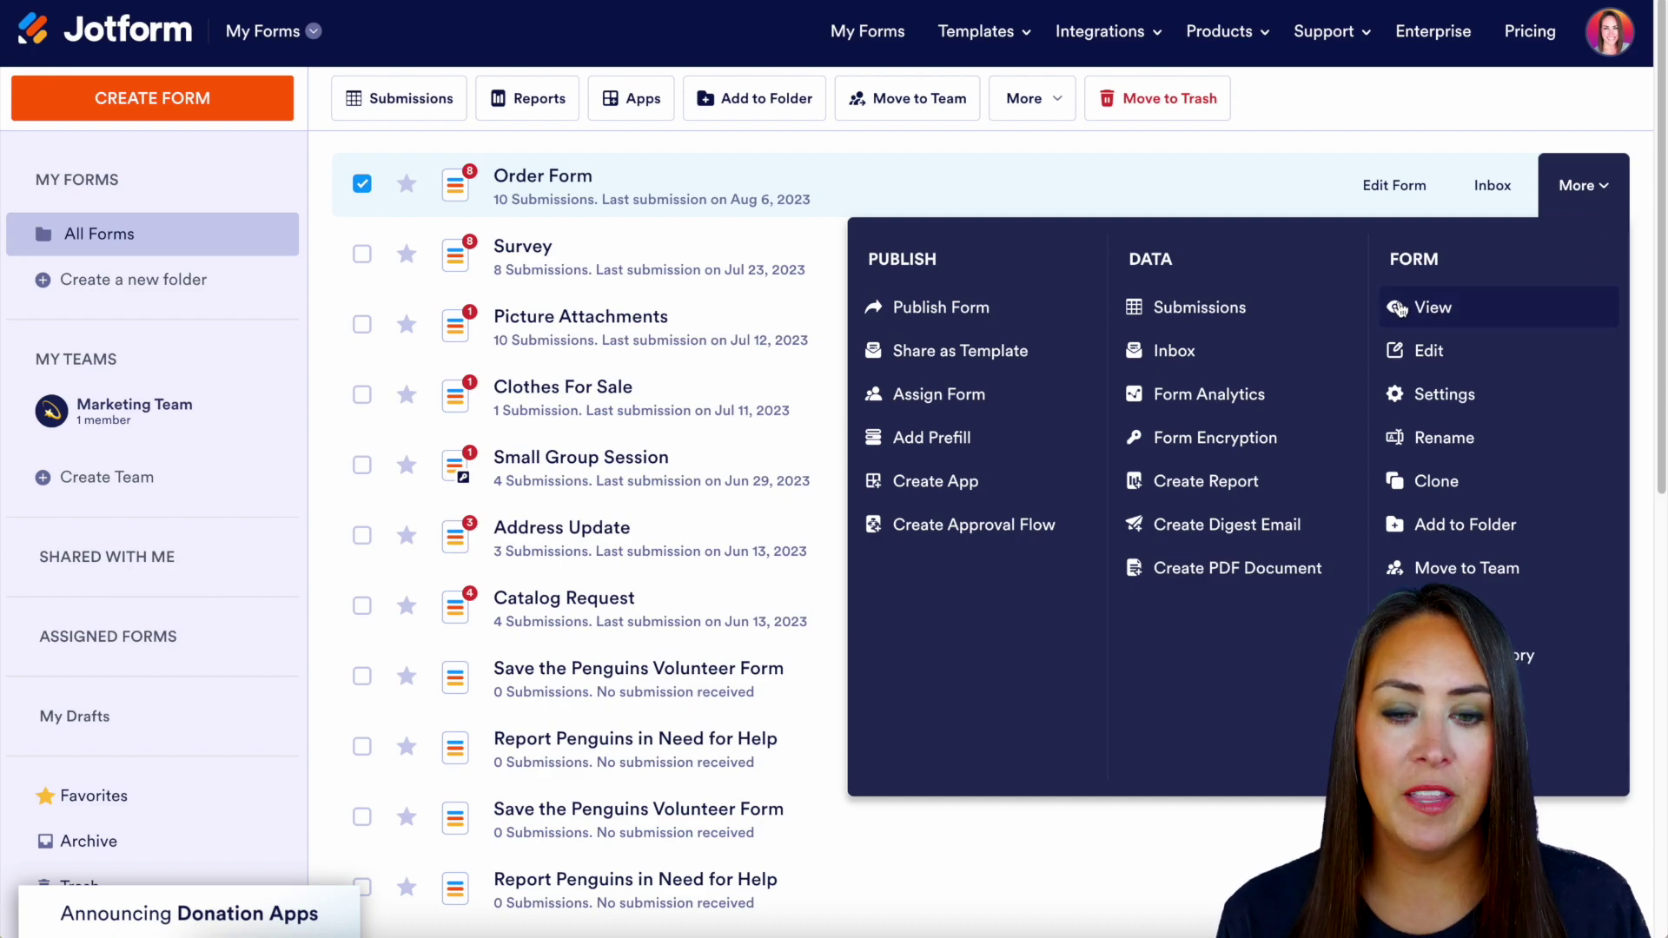
{"action": "left_click", "coordinate": [966, 359]}
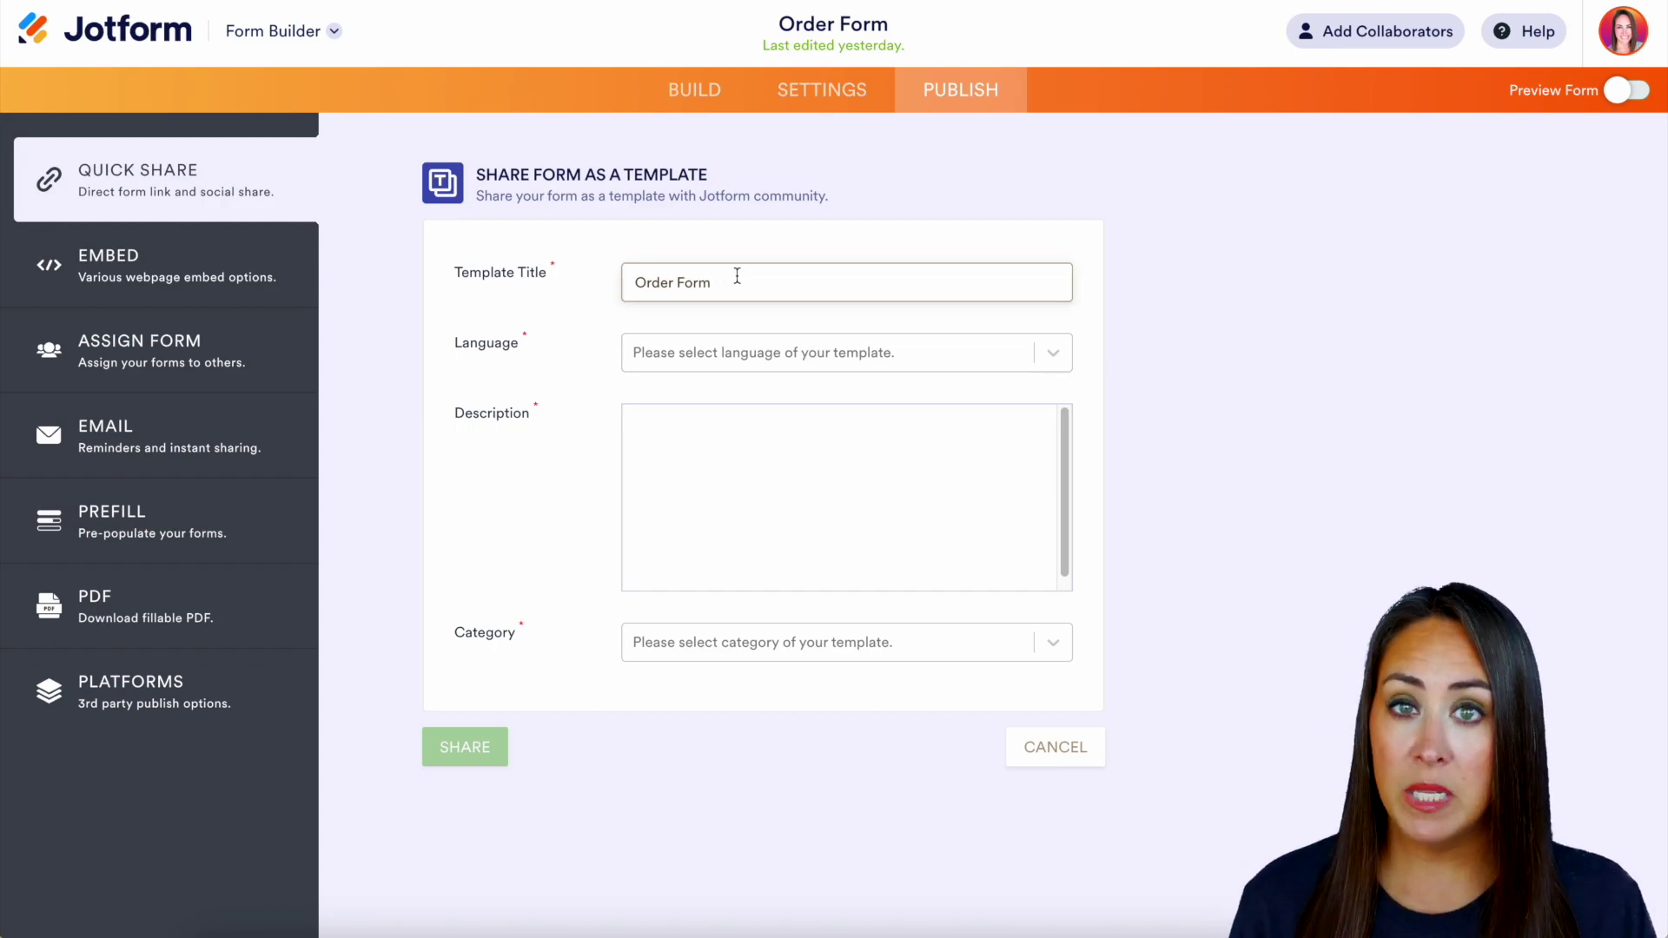
- Set the template language to English and the description to 'Order form'
{"action": "left_click", "coordinate": [801, 357]}
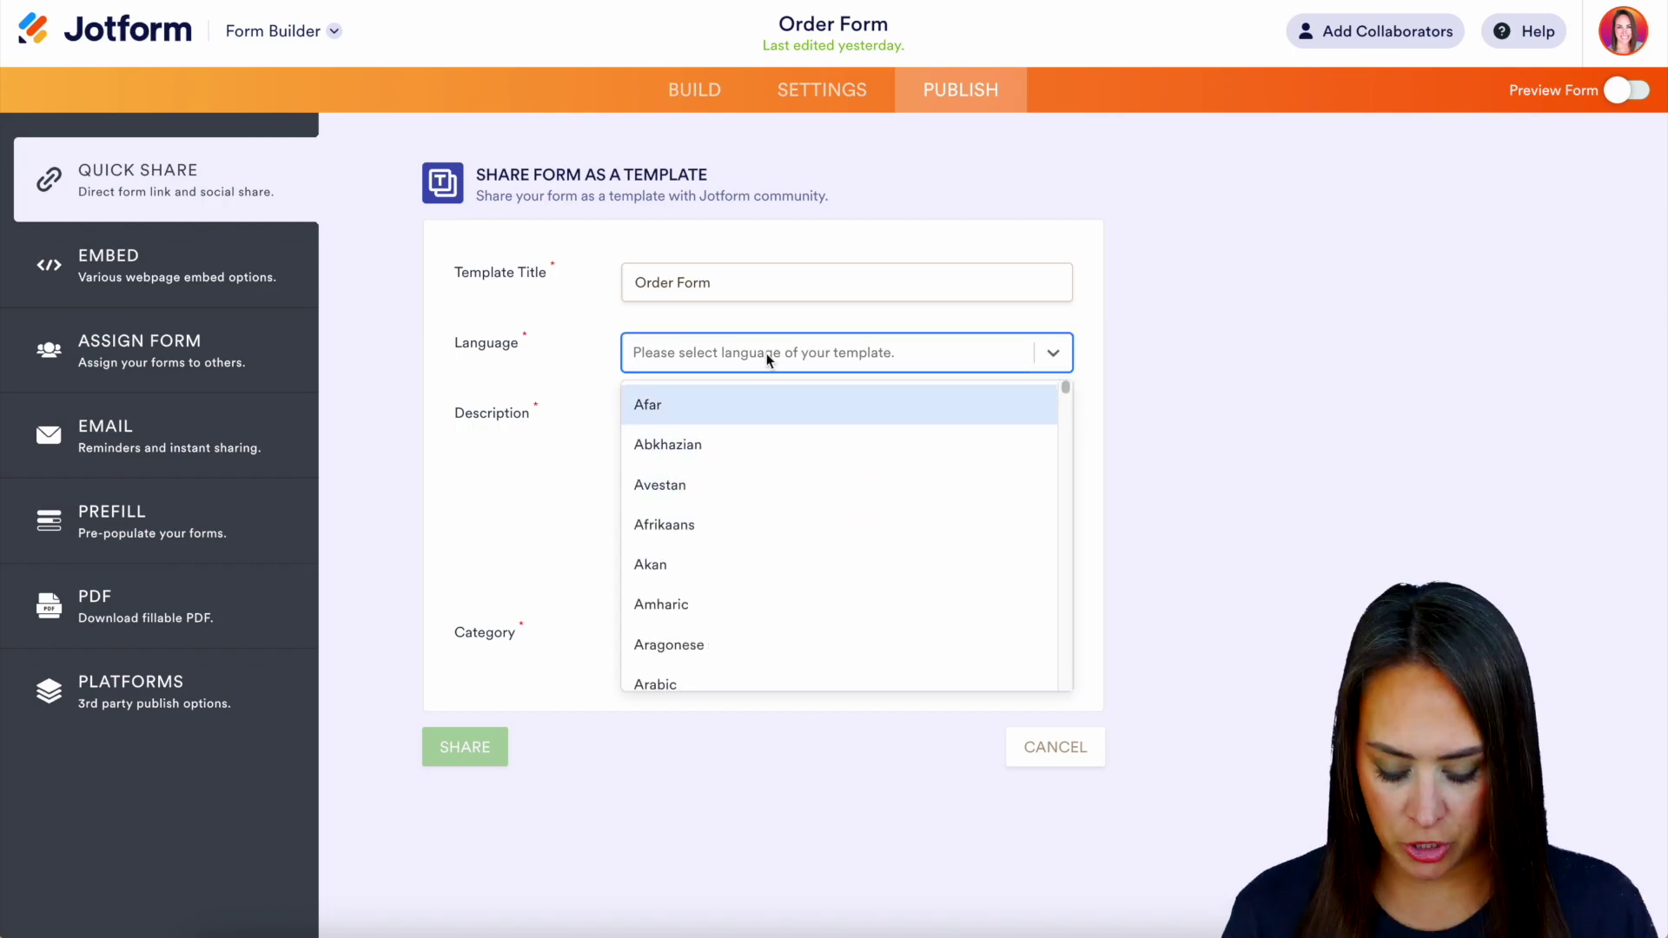
{"action": "type", "text": "eng"}
{"action": "left_click", "coordinate": [721, 462]}
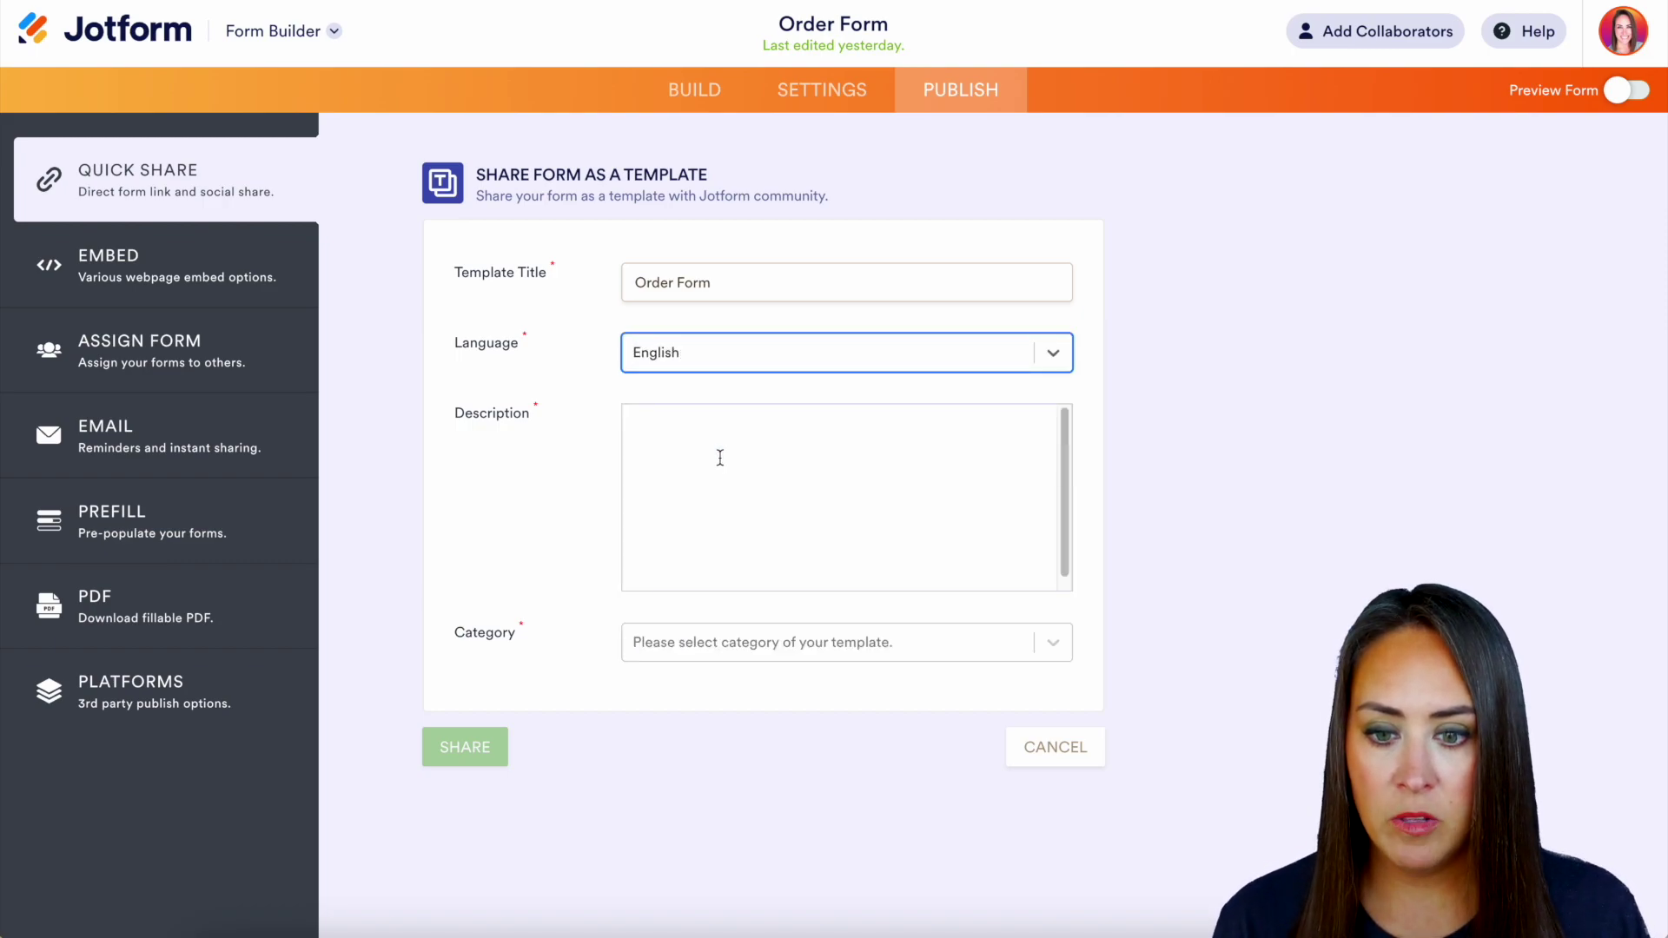
{"action": "left_click", "coordinate": [688, 431]}
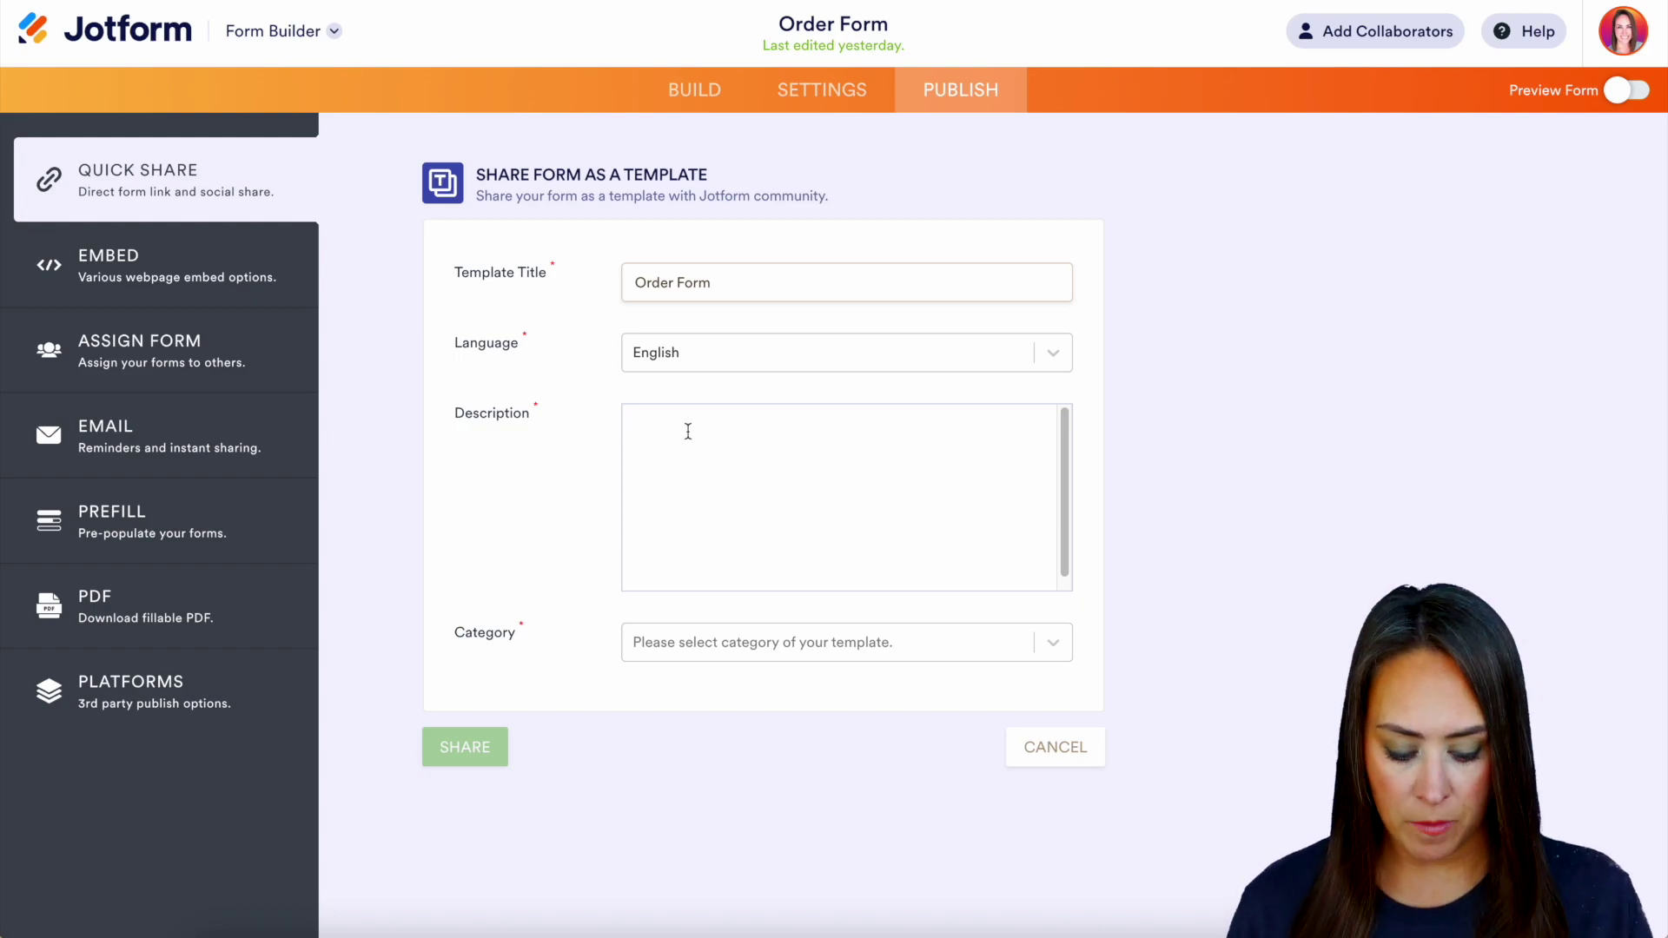
{"action": "type", "text": "Order form"}
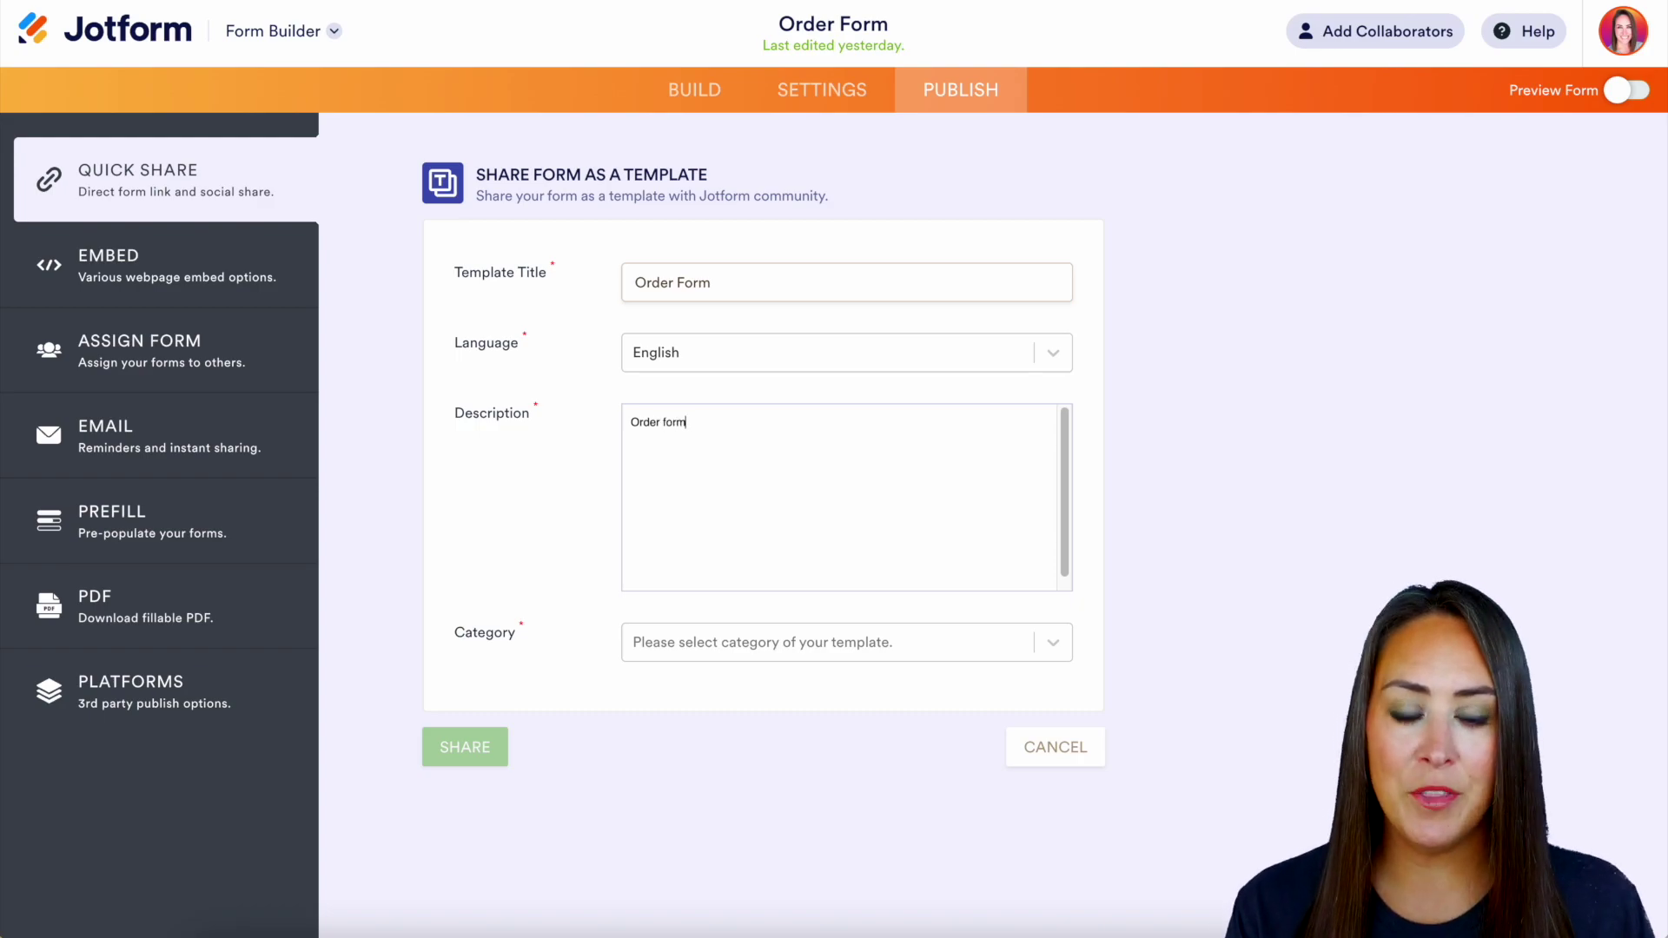
- File the template under E-commerce Forms and share it
{"action": "left_click", "coordinate": [1047, 642]}
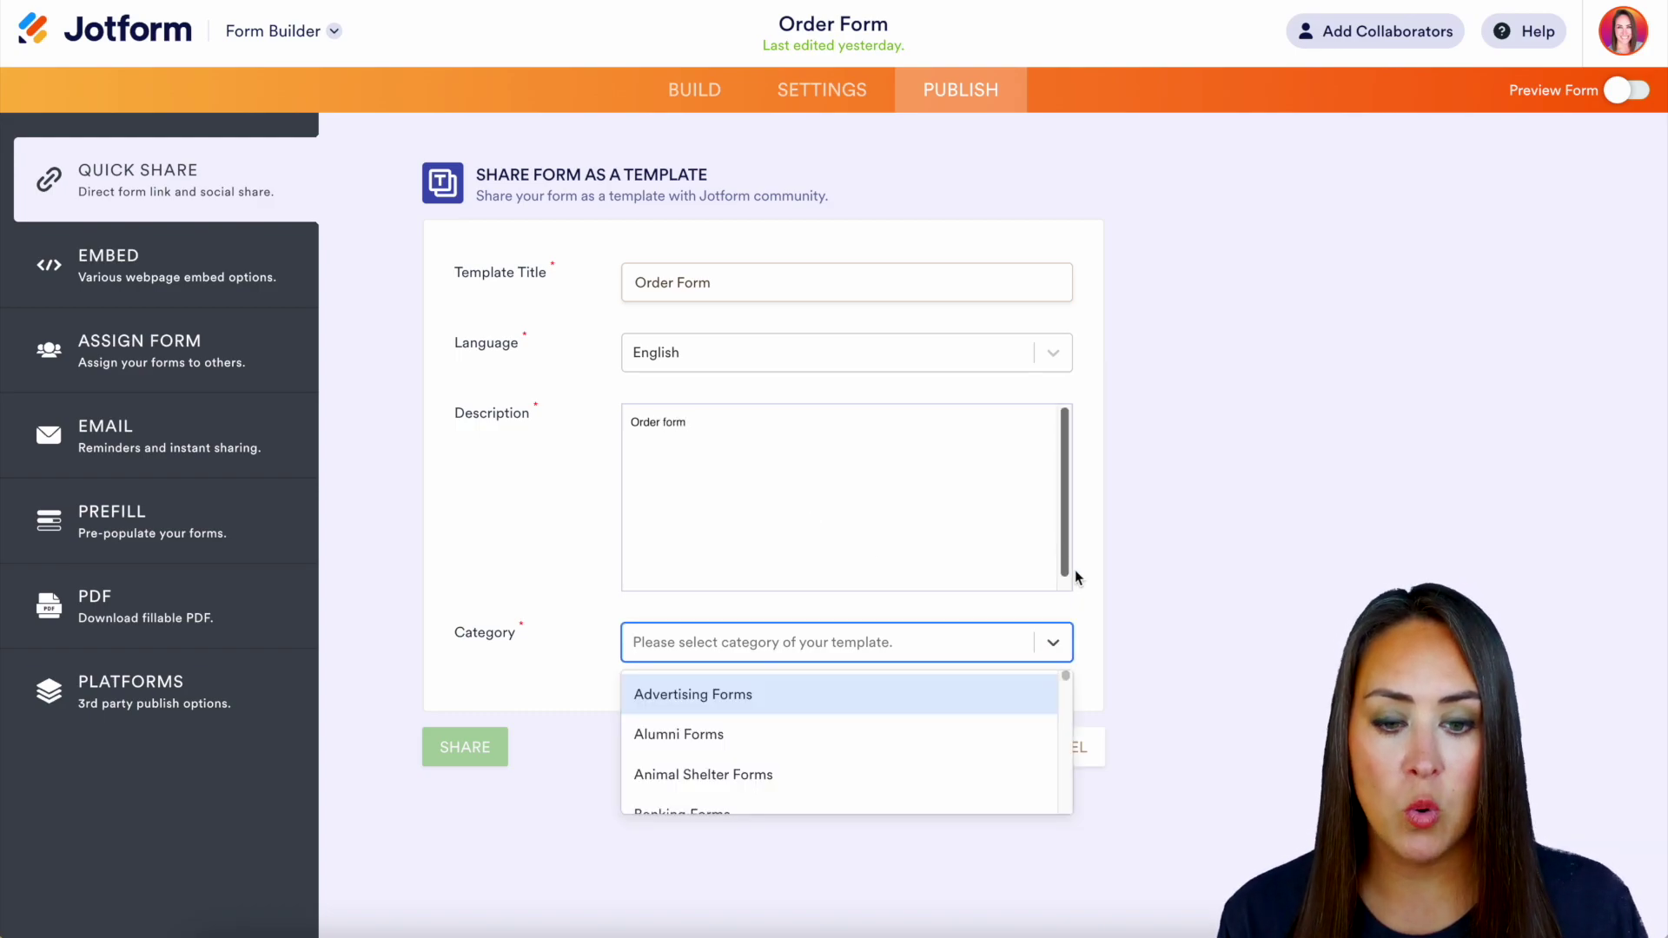
{"action": "scroll", "coordinate": [967, 754], "scroll_direction": "down", "scroll_amount": 1}
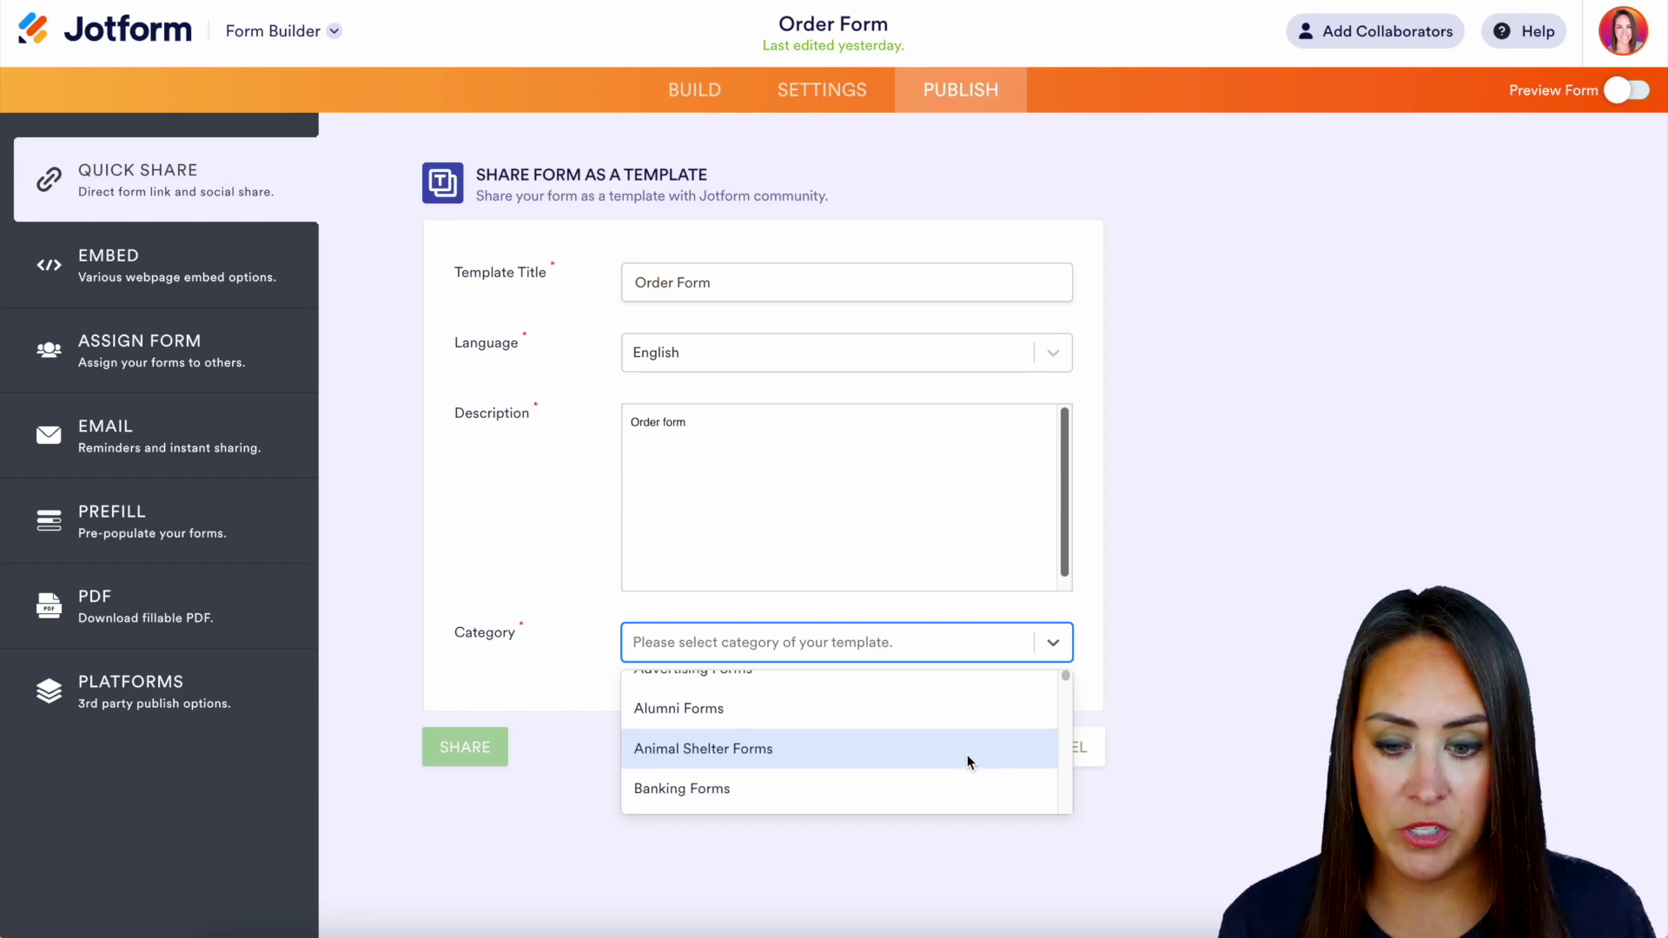
{"action": "scroll", "coordinate": [961, 743], "scroll_direction": "down", "scroll_amount": 5}
{"action": "left_click", "coordinate": [779, 730]}
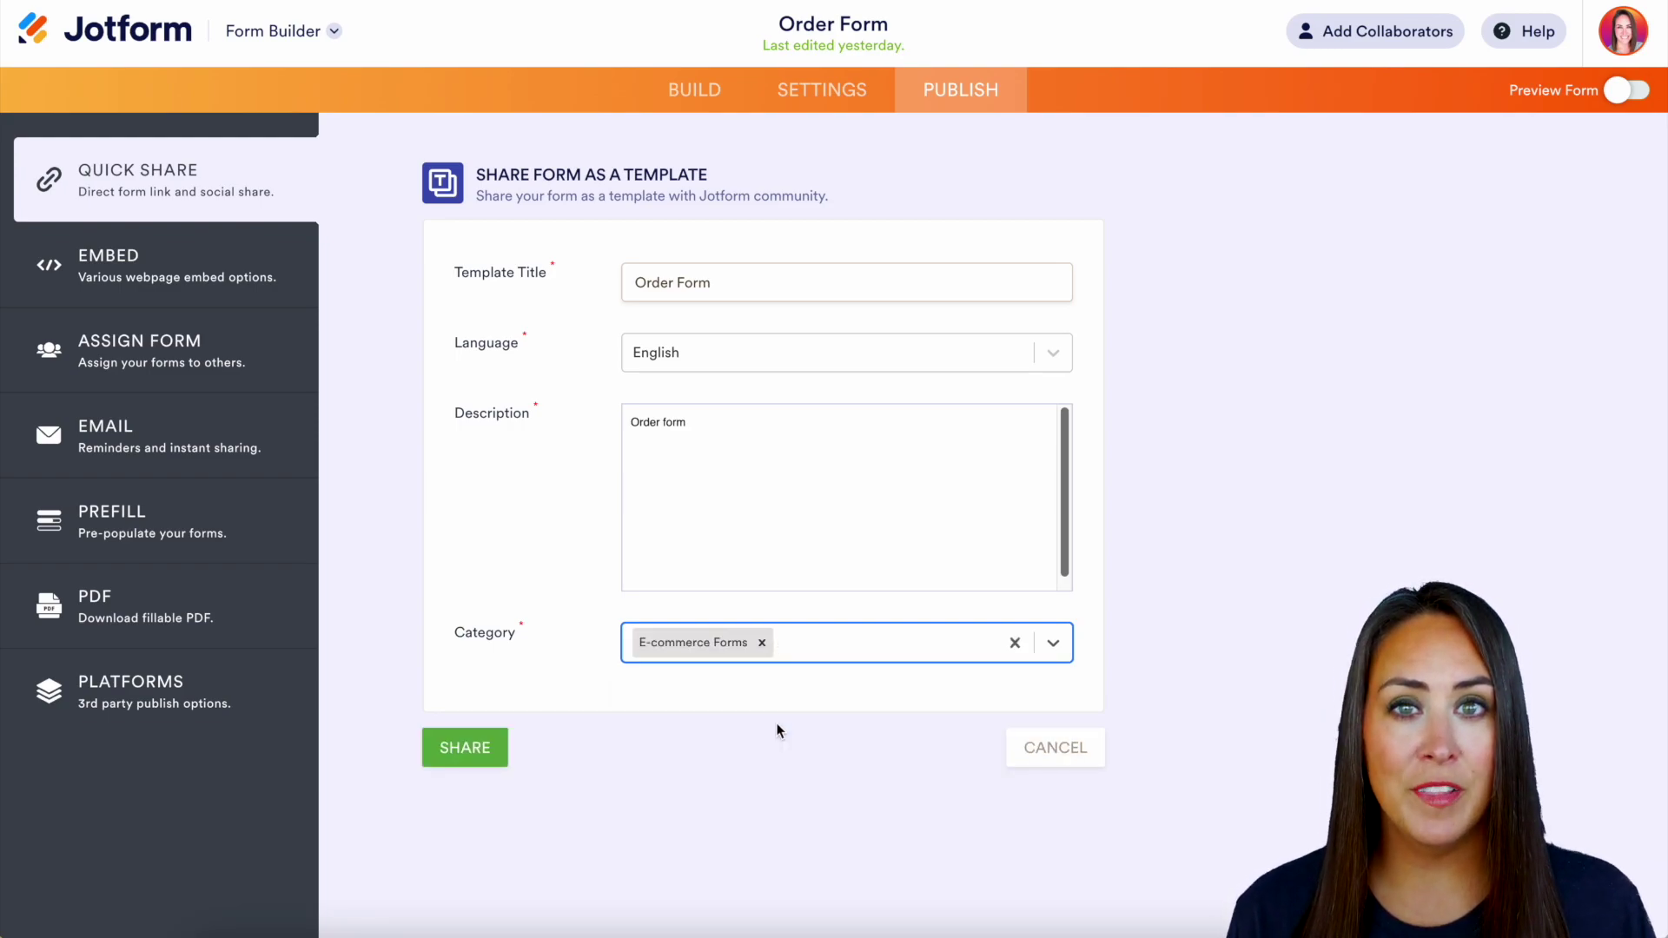
{"action": "left_click", "coordinate": [466, 747]}
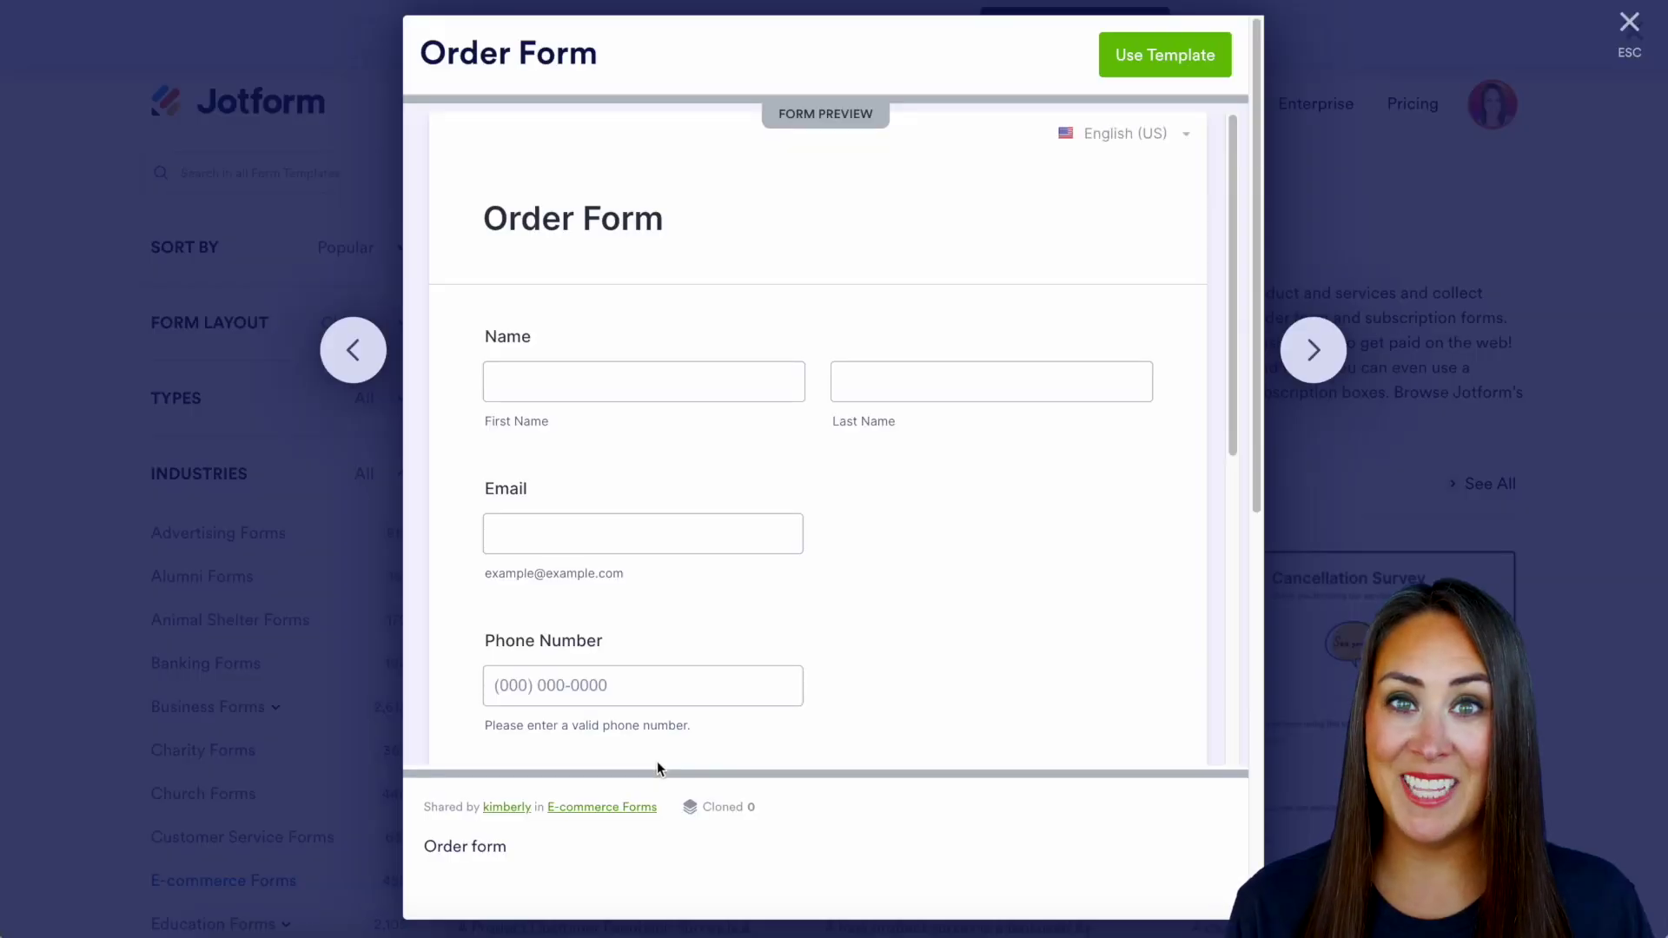
- Close the template preview and view the shared Order Form under My Templates
{"action": "left_click", "coordinate": [1629, 24]}
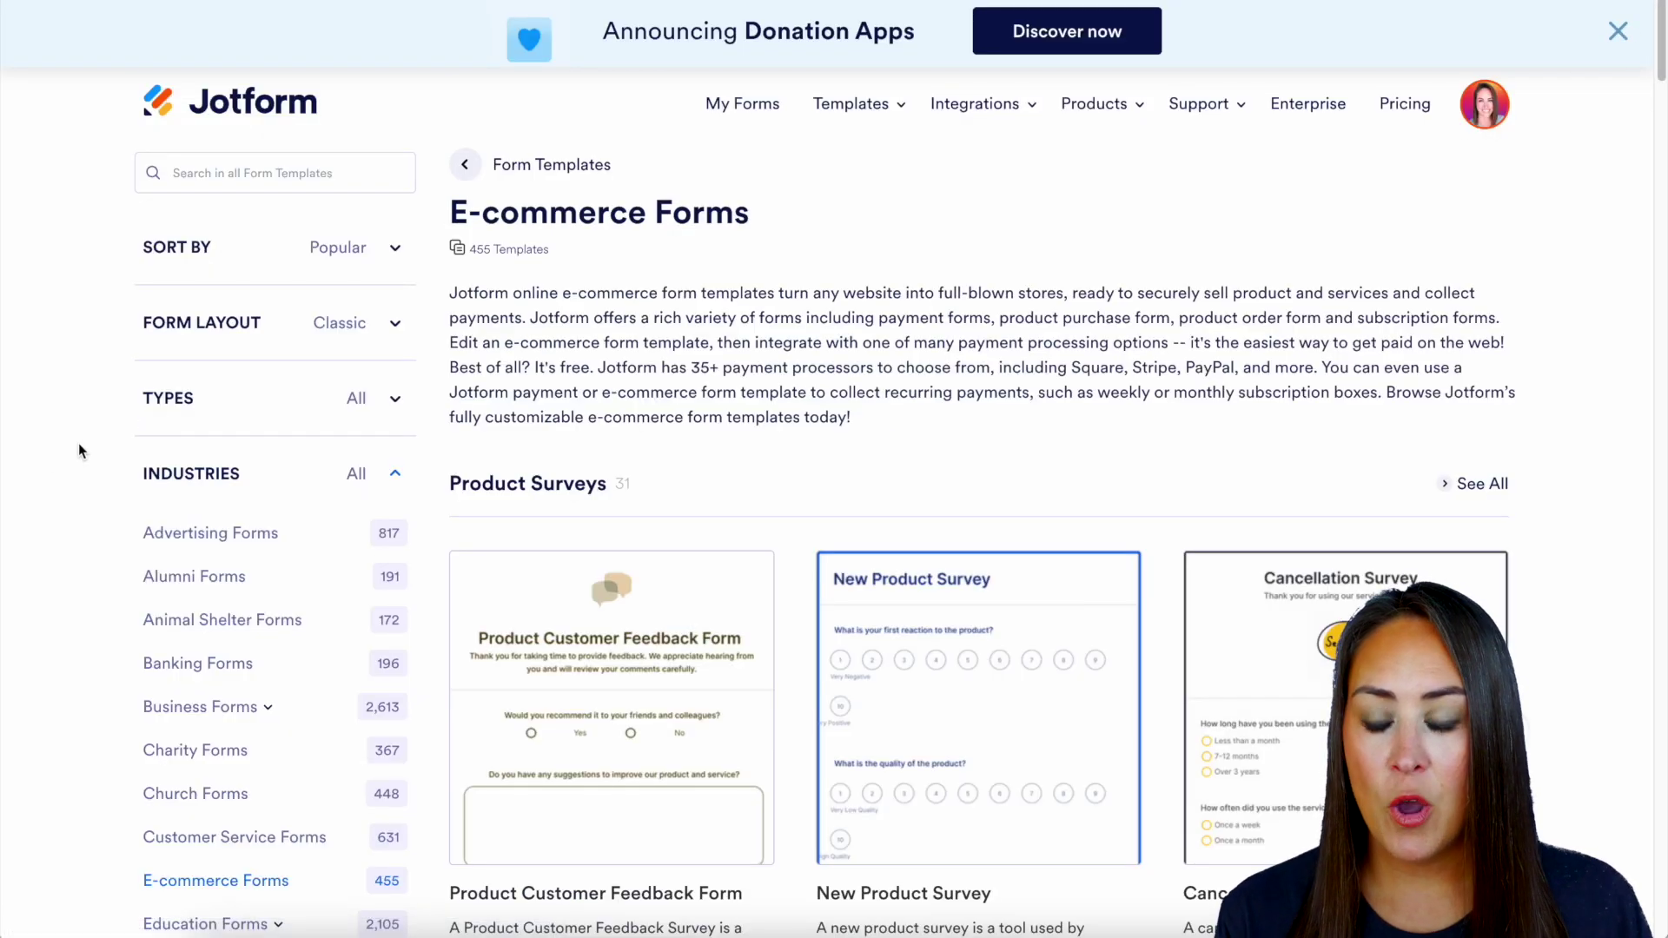
{"action": "scroll", "coordinate": [78, 450], "scroll_direction": "down", "scroll_amount": 14}
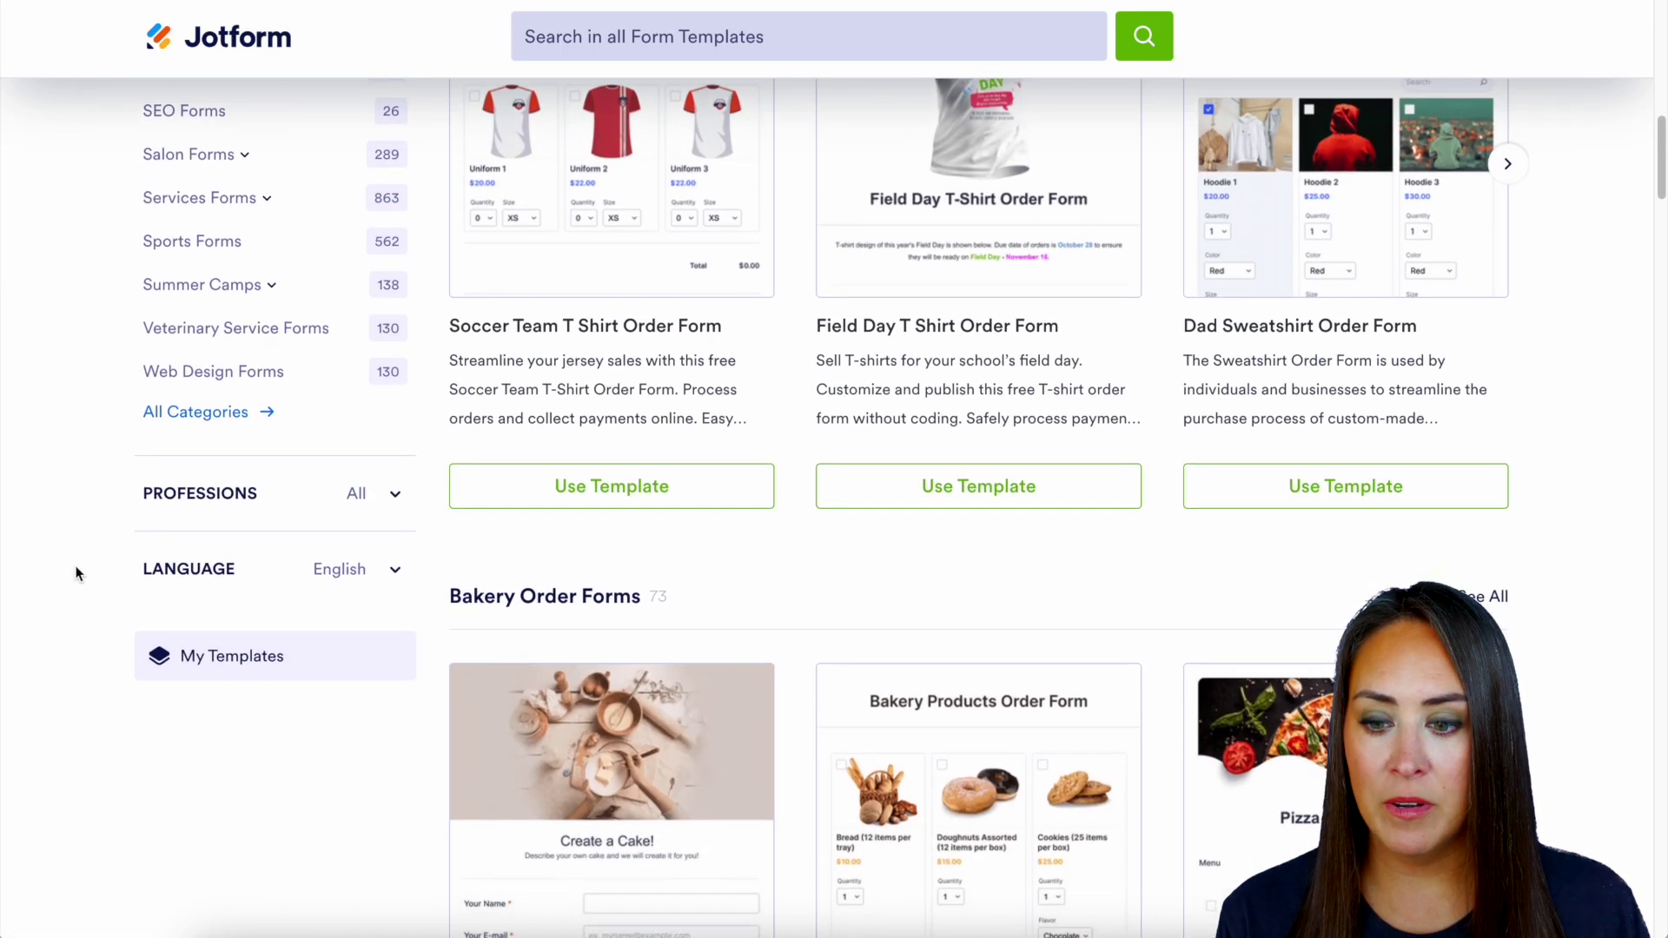
{"action": "left_click", "coordinate": [212, 676]}
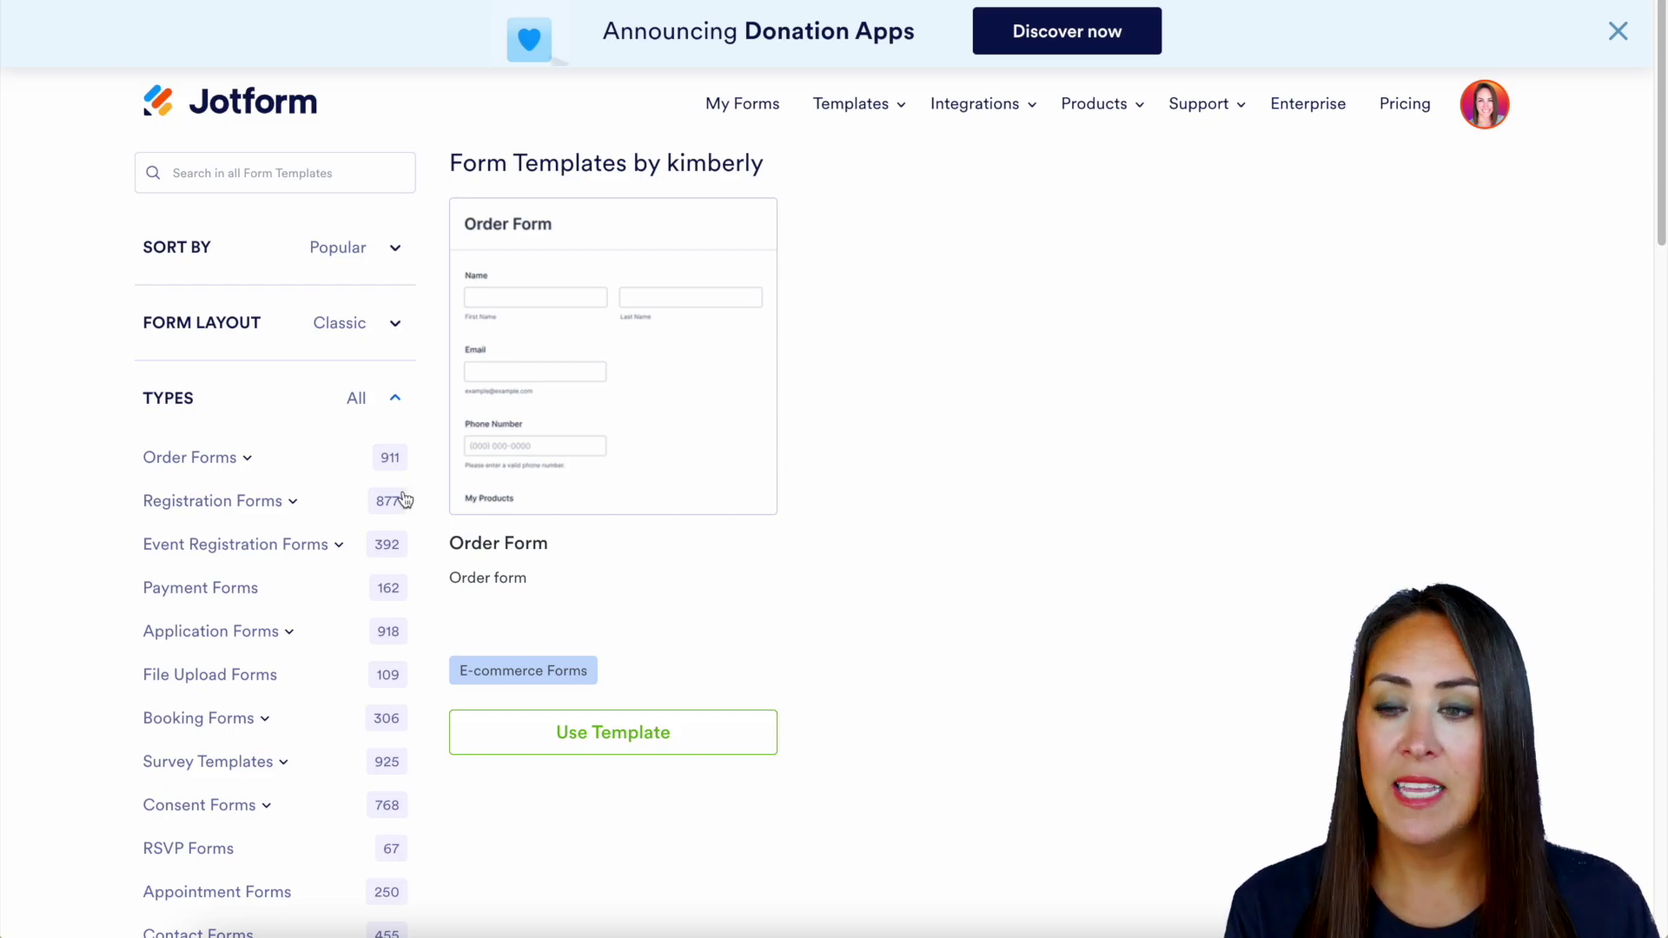
- Return to My Forms and reopen the Order Form's Share as Template page
{"action": "left_click", "coordinate": [247, 113]}
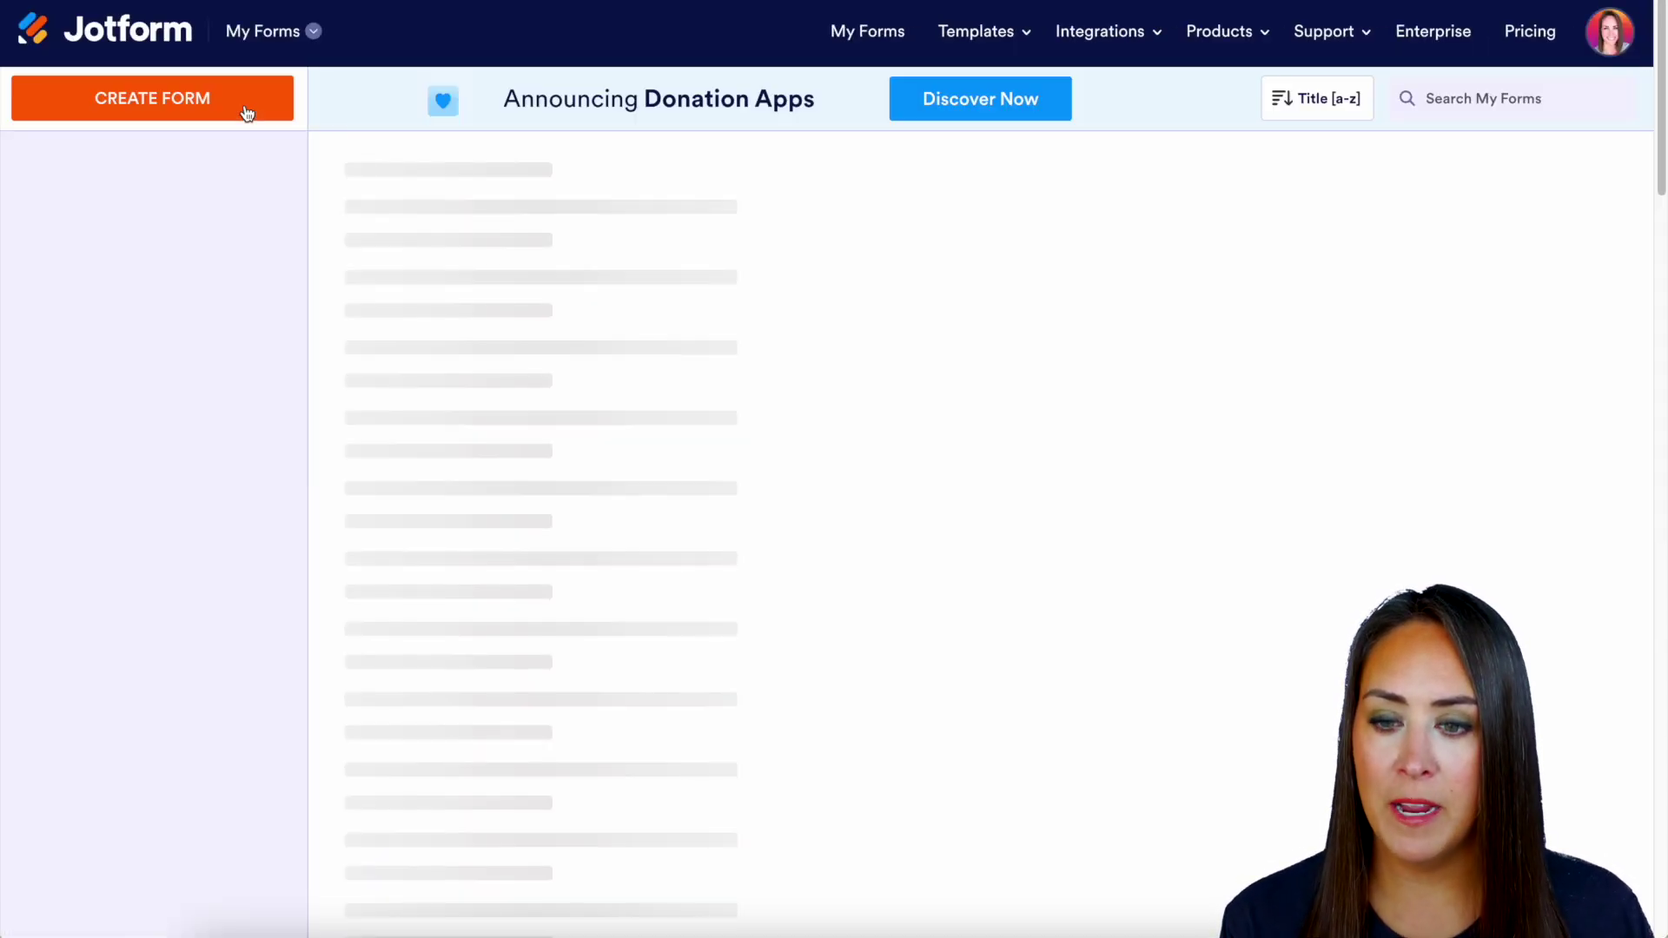
{"action": "left_click", "coordinate": [1606, 193]}
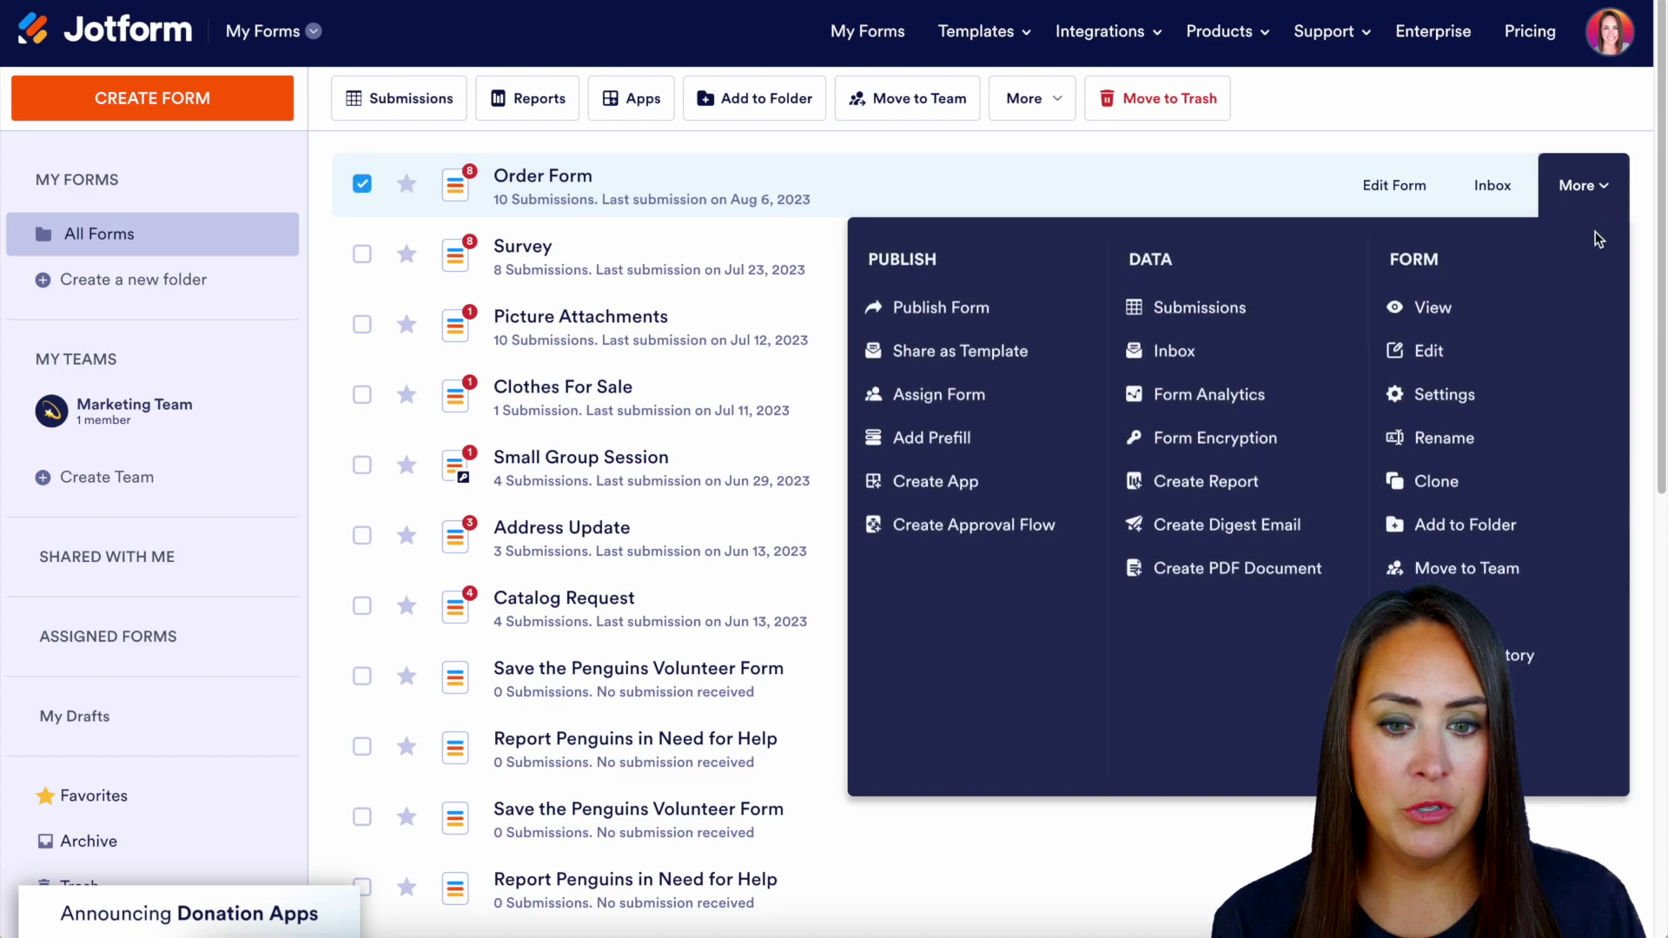
{"action": "left_click", "coordinate": [918, 351]}
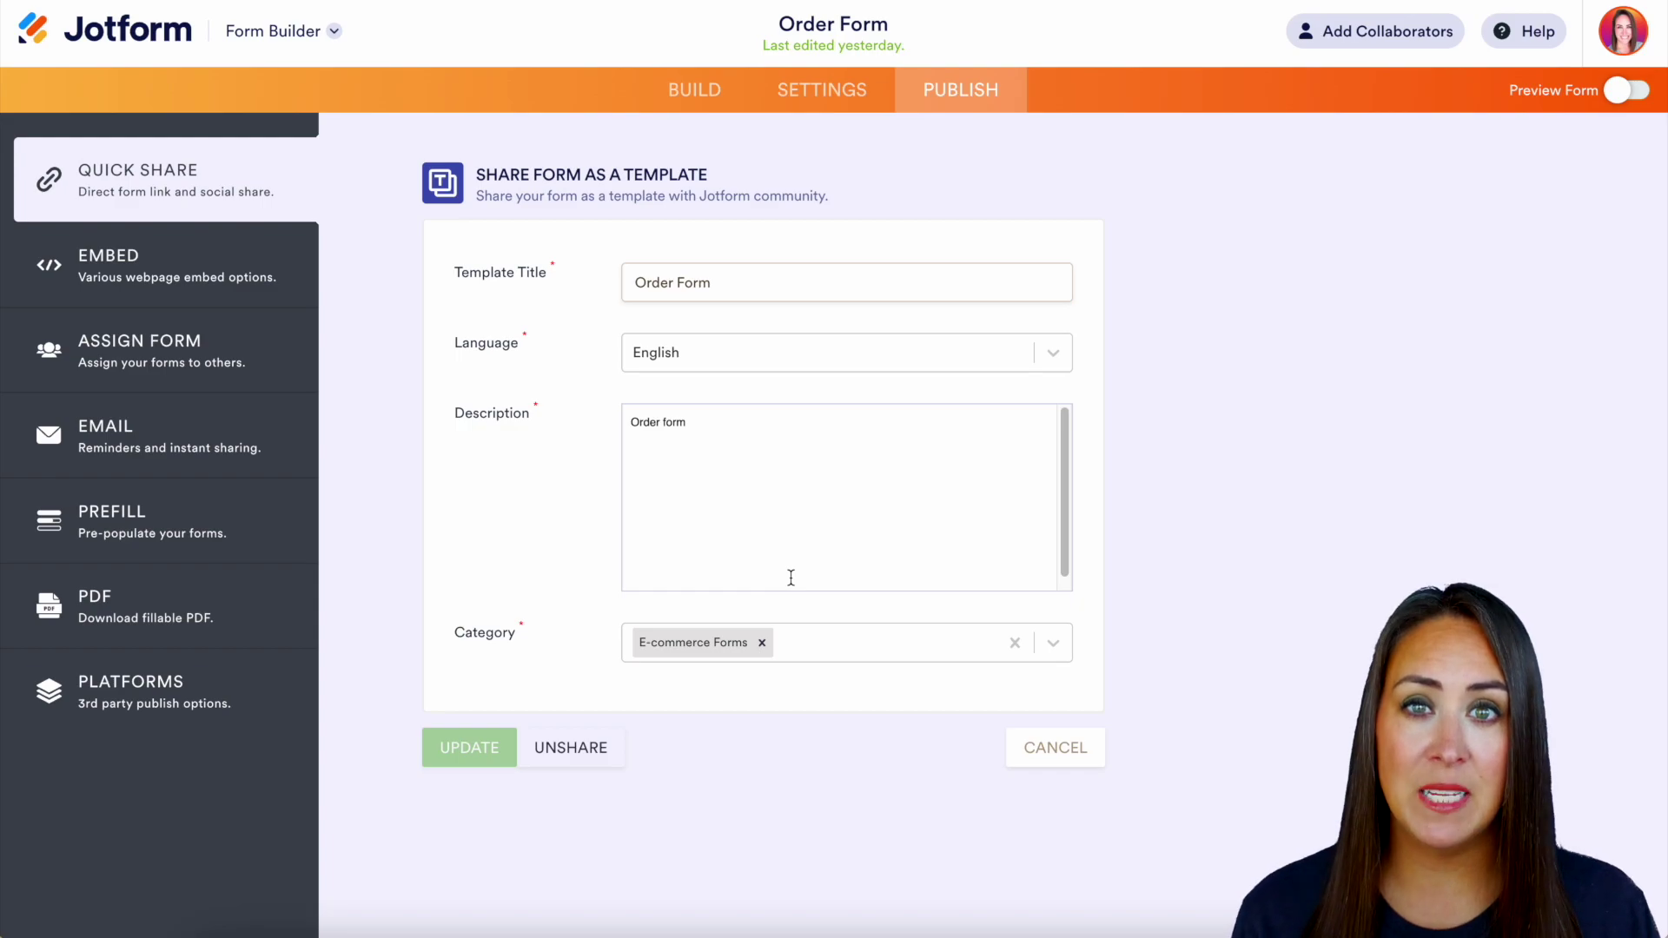
{"action": "left_click", "coordinate": [553, 759]}
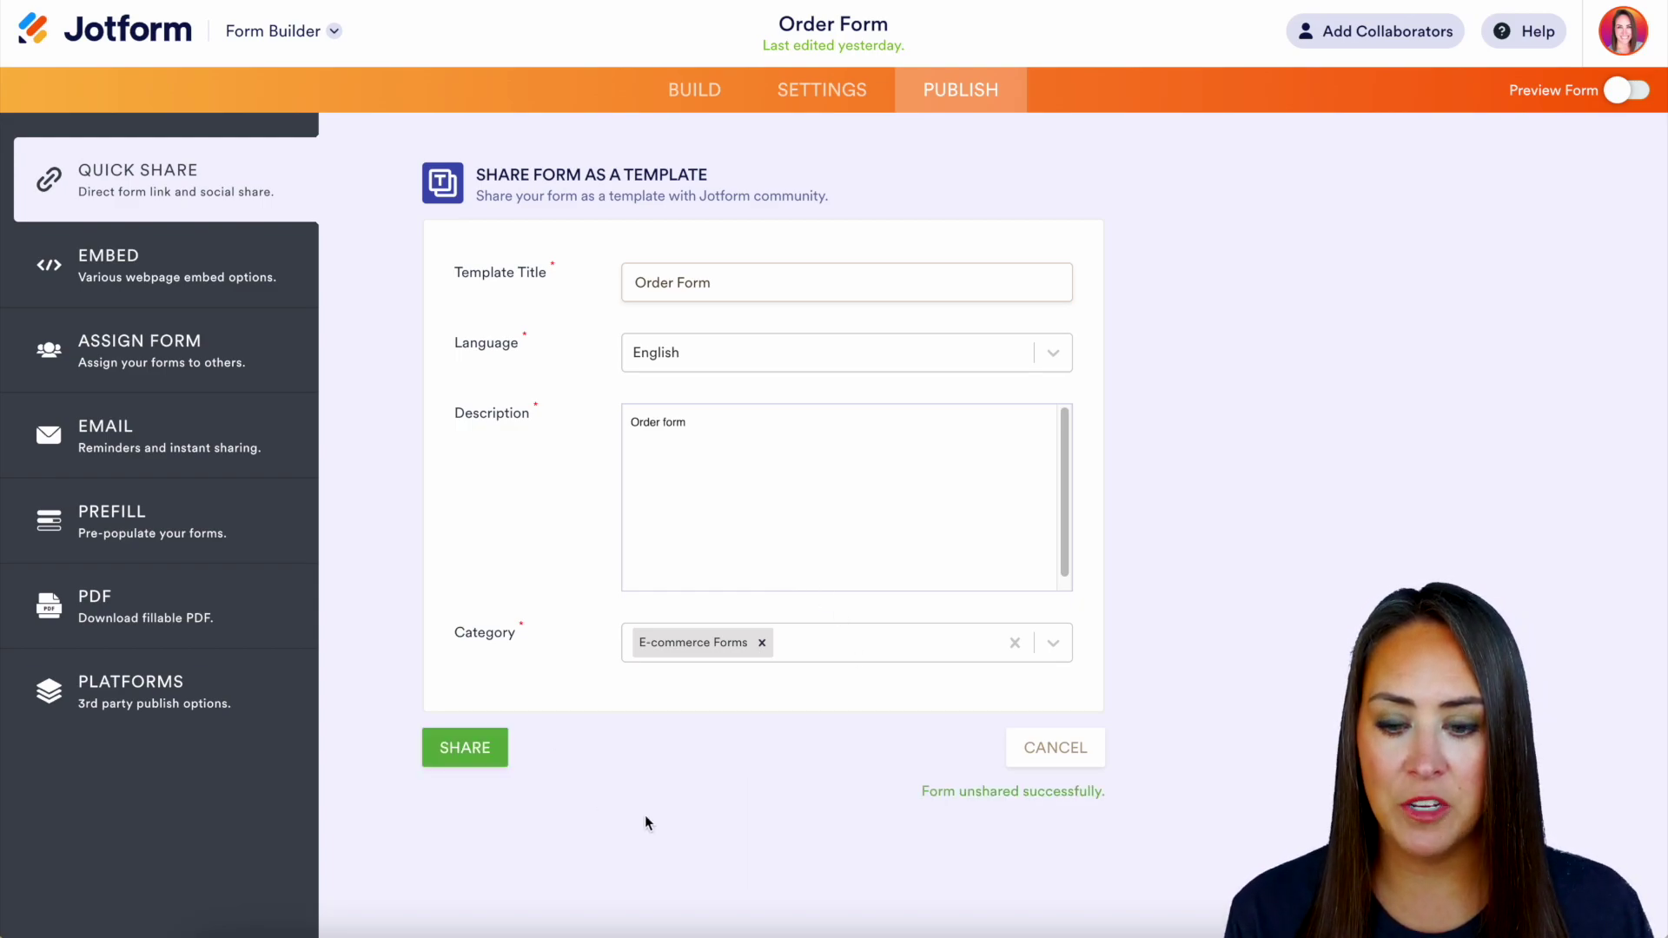